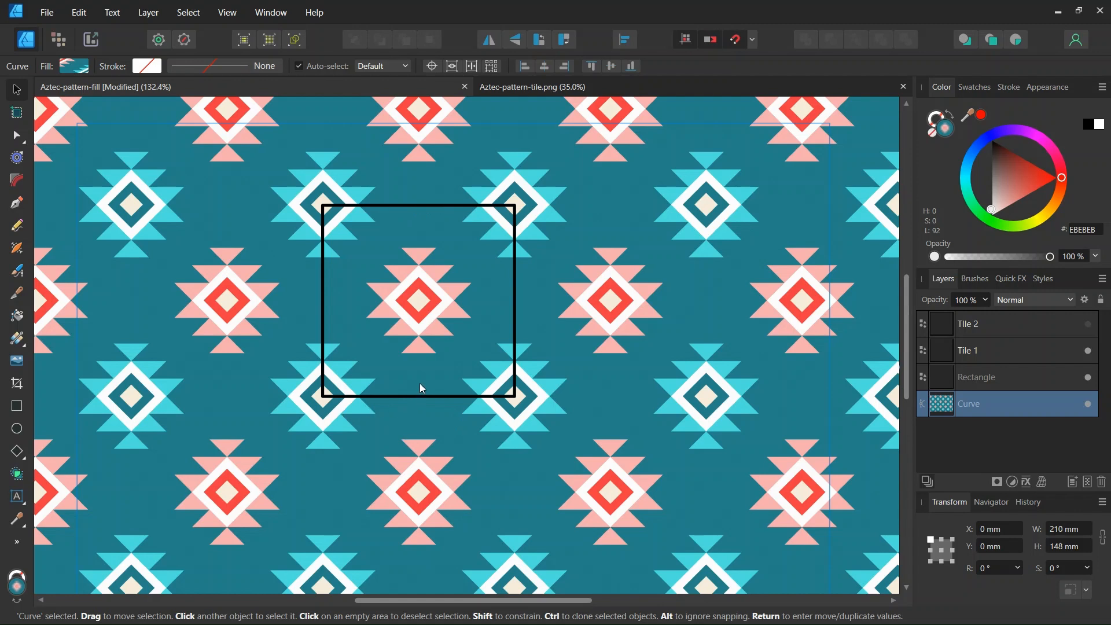
Examine the framed repeat in the Aztec pattern and the Aztec-pattern-tile.png image, and close the tile image.
scroll(427, 377, "up", 1)
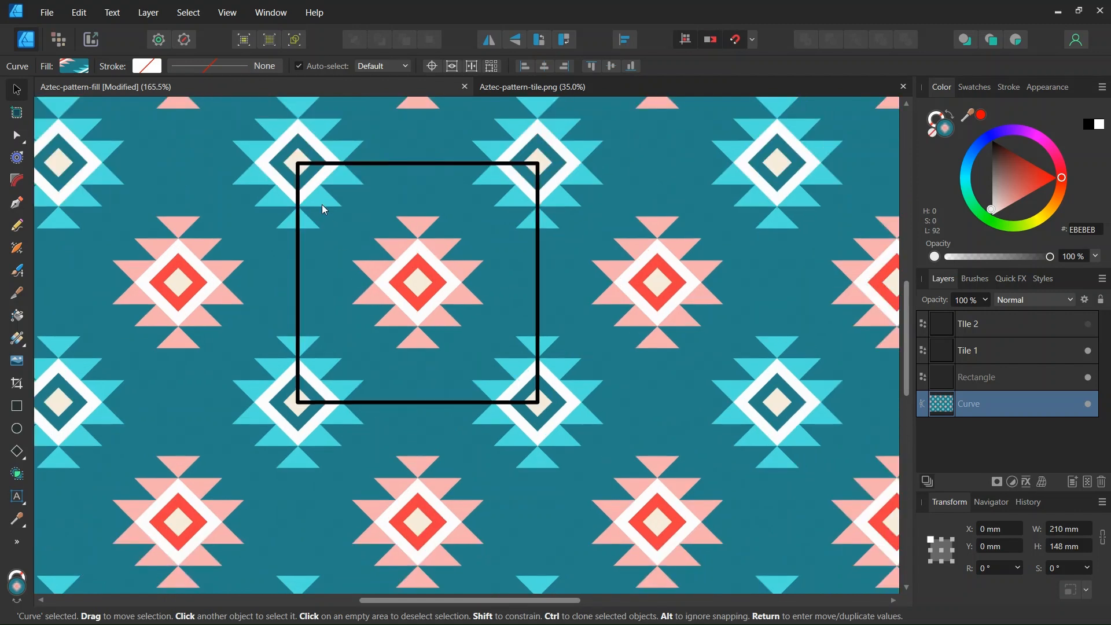
scroll(306, 199, "up", 1)
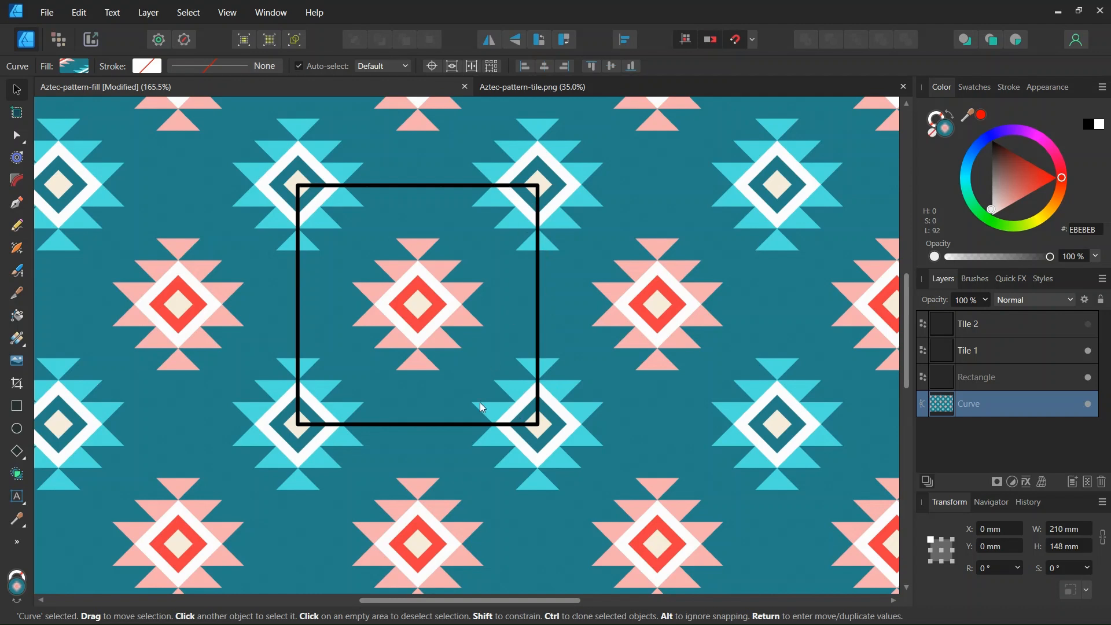
scroll(517, 419, "down", 2)
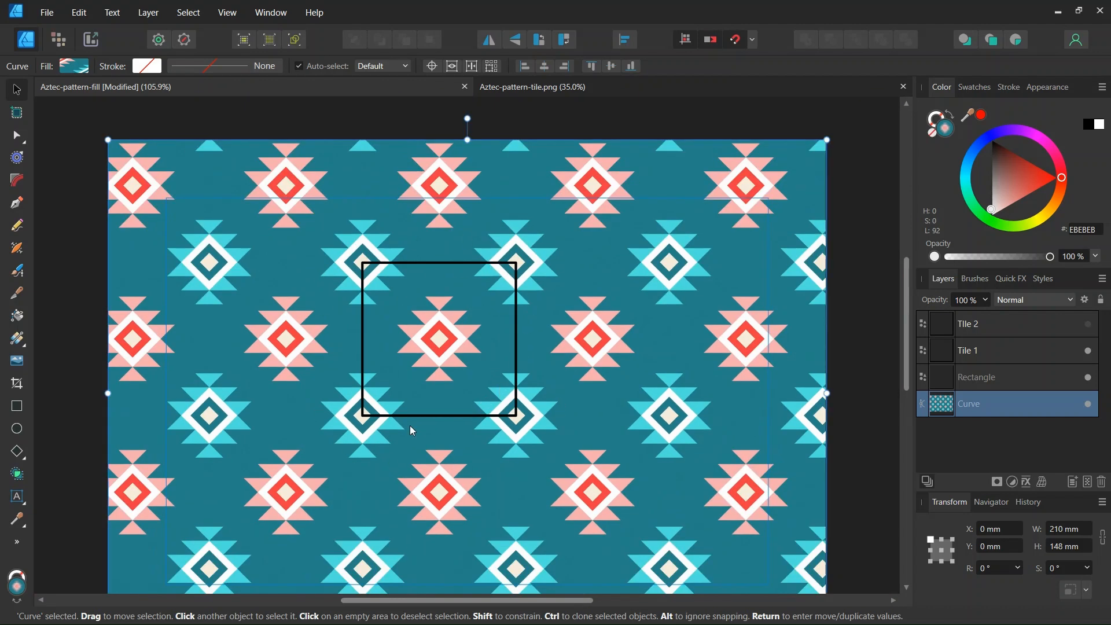
left_click(575, 85)
scroll(532, 266, "down", 2)
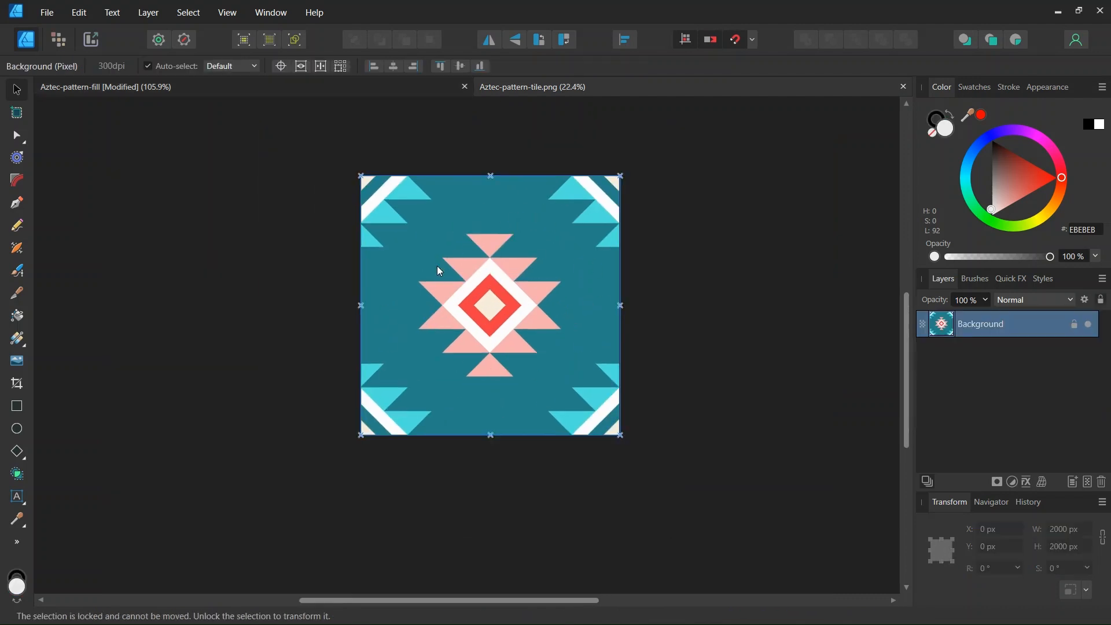
left_click(903, 87)
scroll(512, 229, "down", 2)
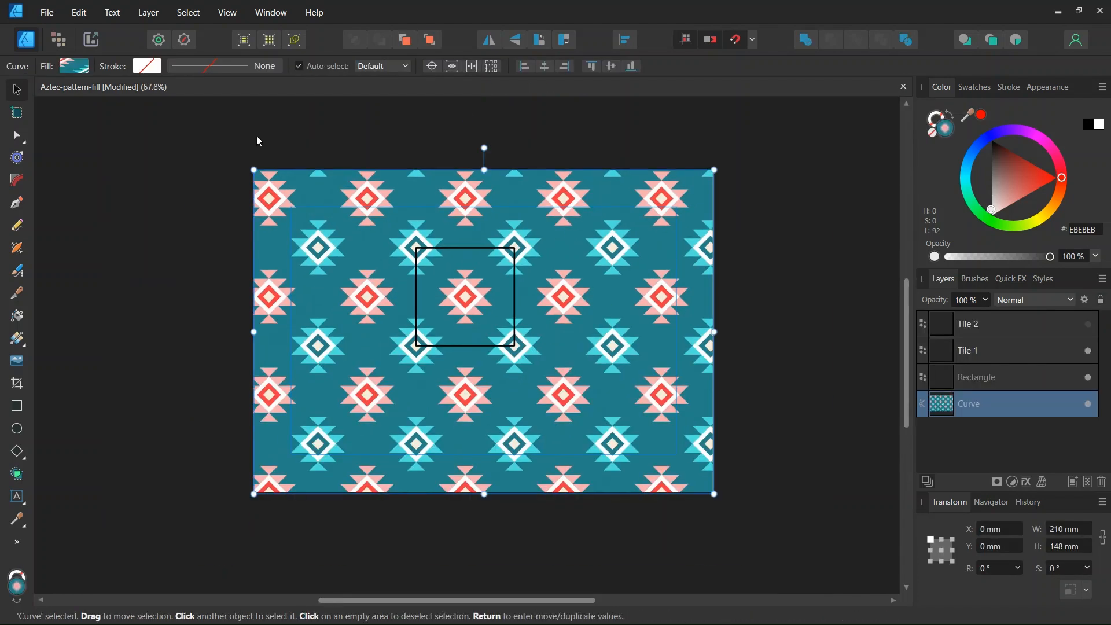
Set up a new document in pixels with a page width and height of 2000 px.
left_click(40, 14)
left_click(67, 48)
left_click(710, 417)
left_click(706, 429)
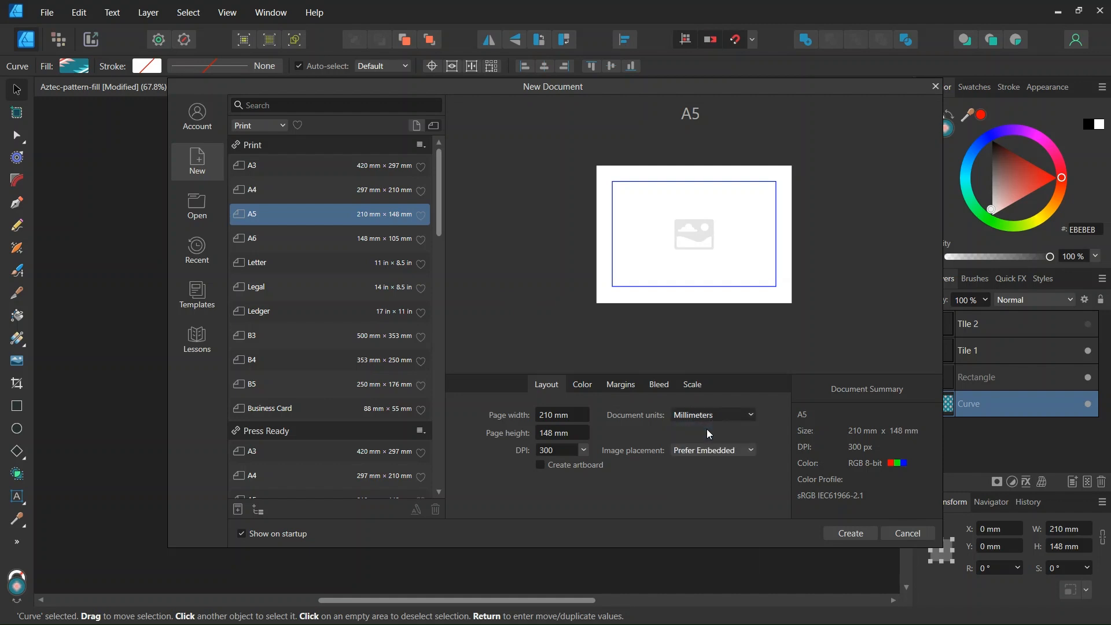
left_click(570, 414)
type("2000")
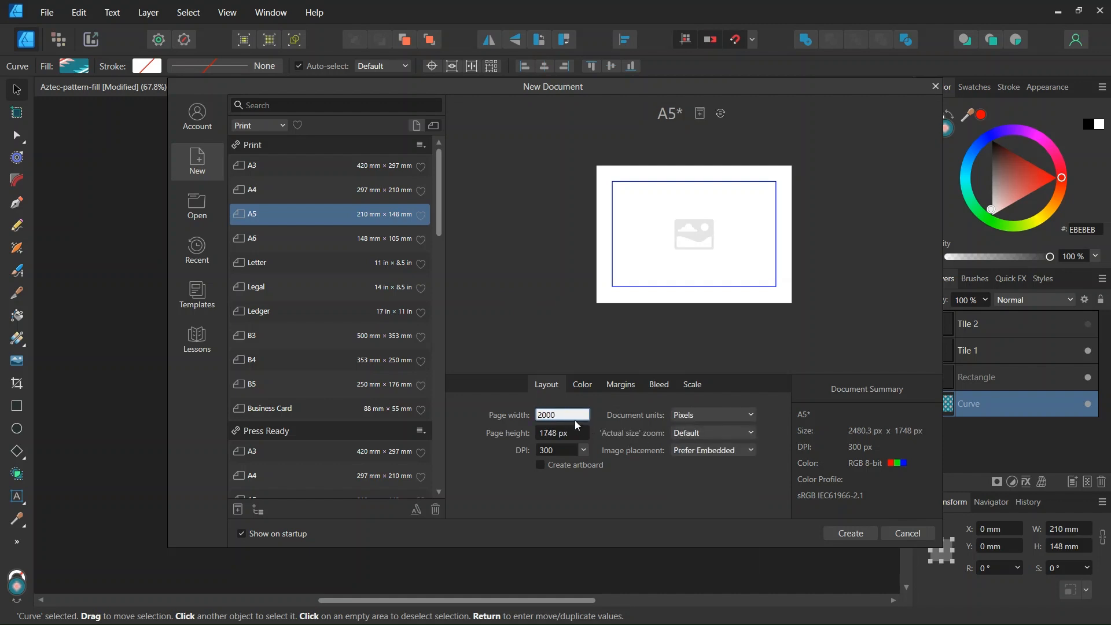
key("Return")
left_click(575, 434)
type("20")
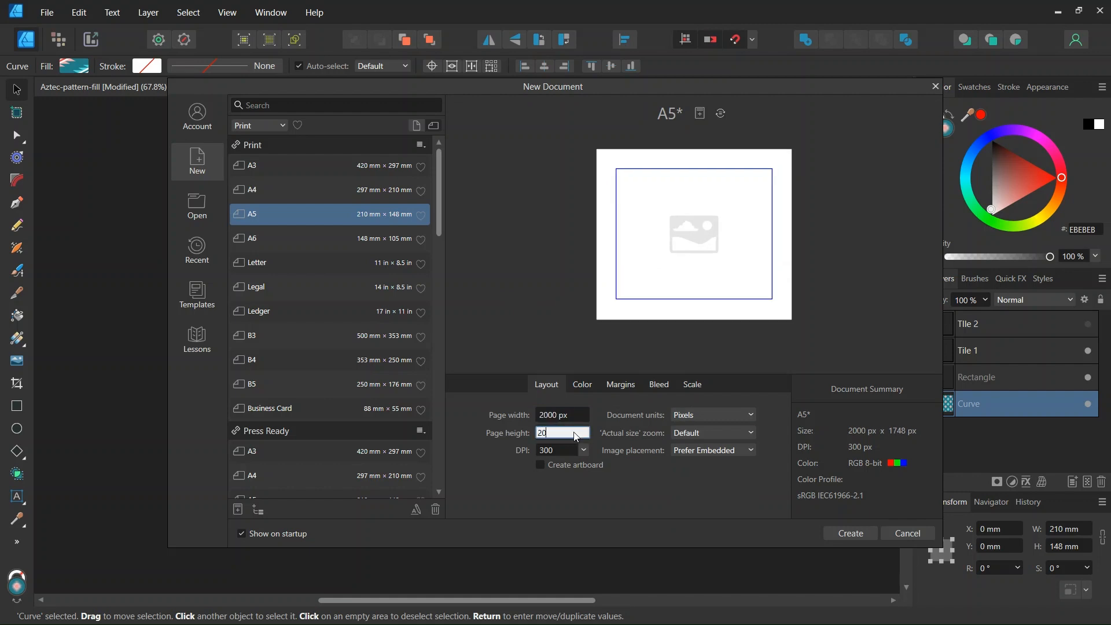
type("00")
Exclude margins from the new document and create it.
left_click(627, 387)
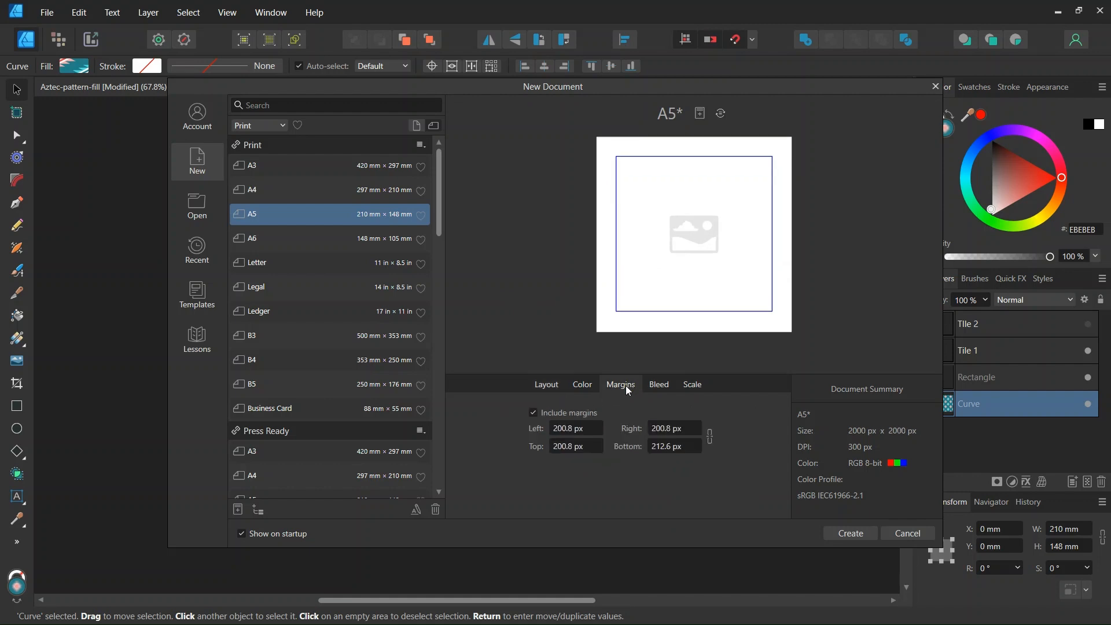
left_click(579, 416)
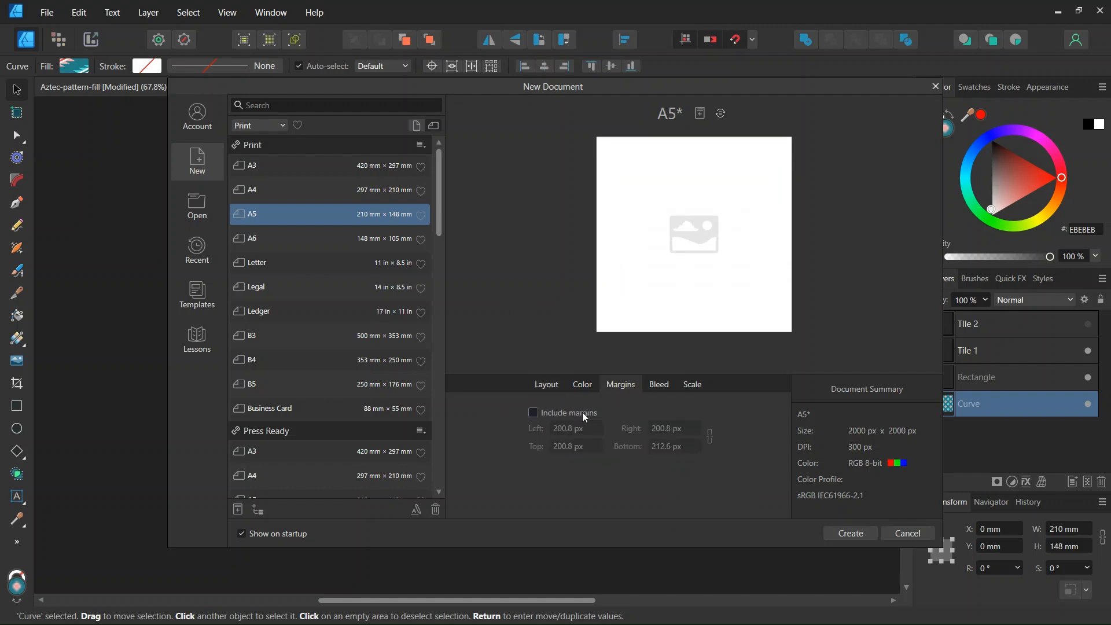
left_click(856, 535)
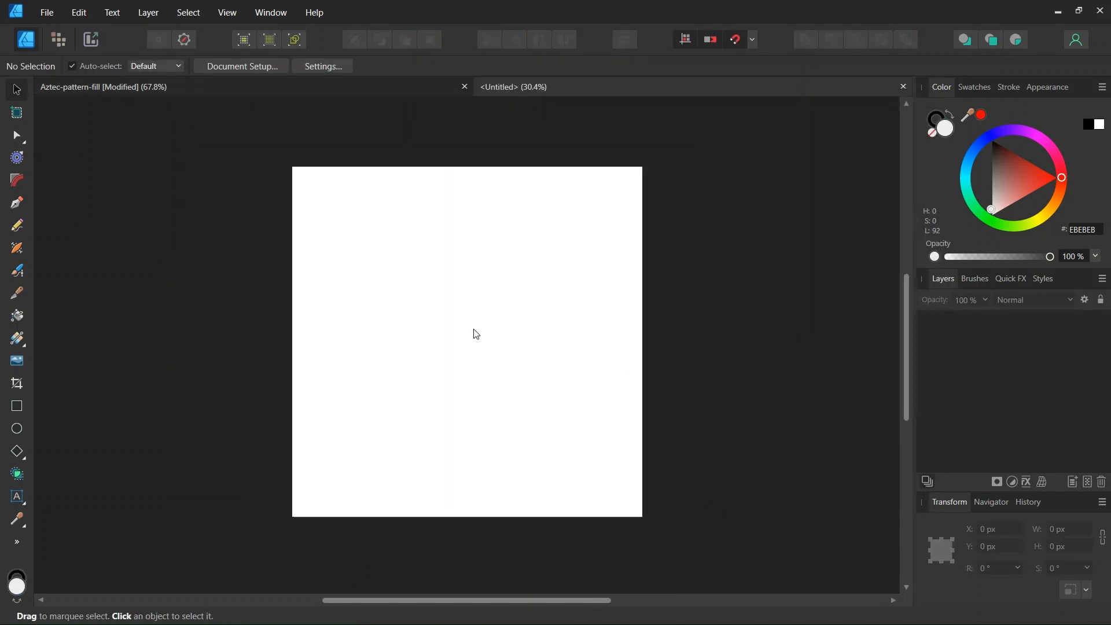
Check the snapping options and cover the whole page with a rectangle filled with 217B84 and no stroke.
left_click(752, 39)
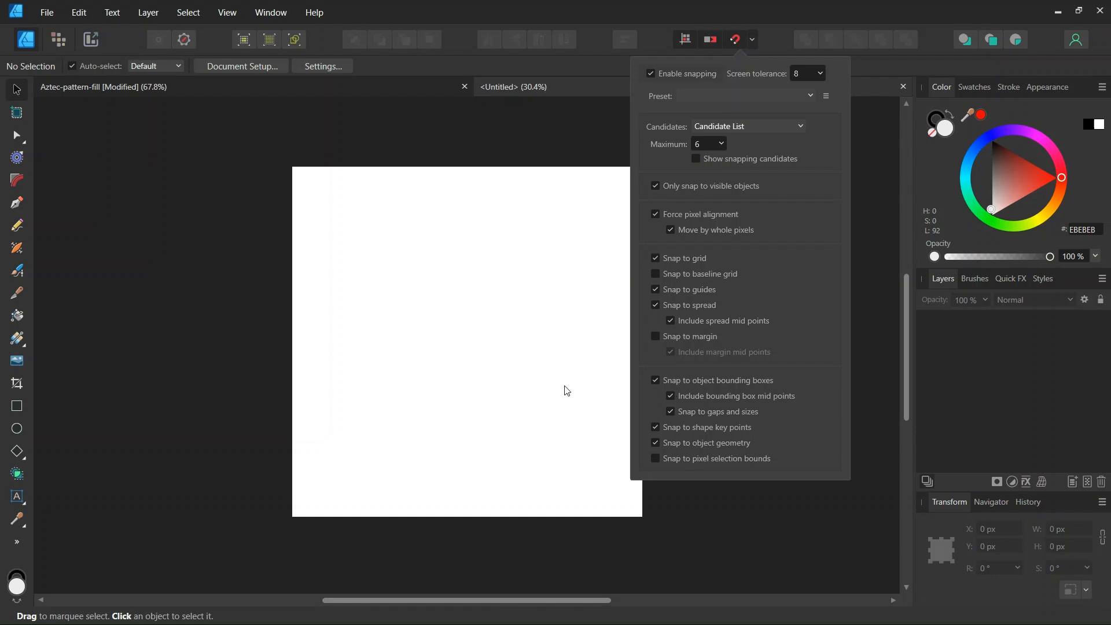
left_click(406, 330)
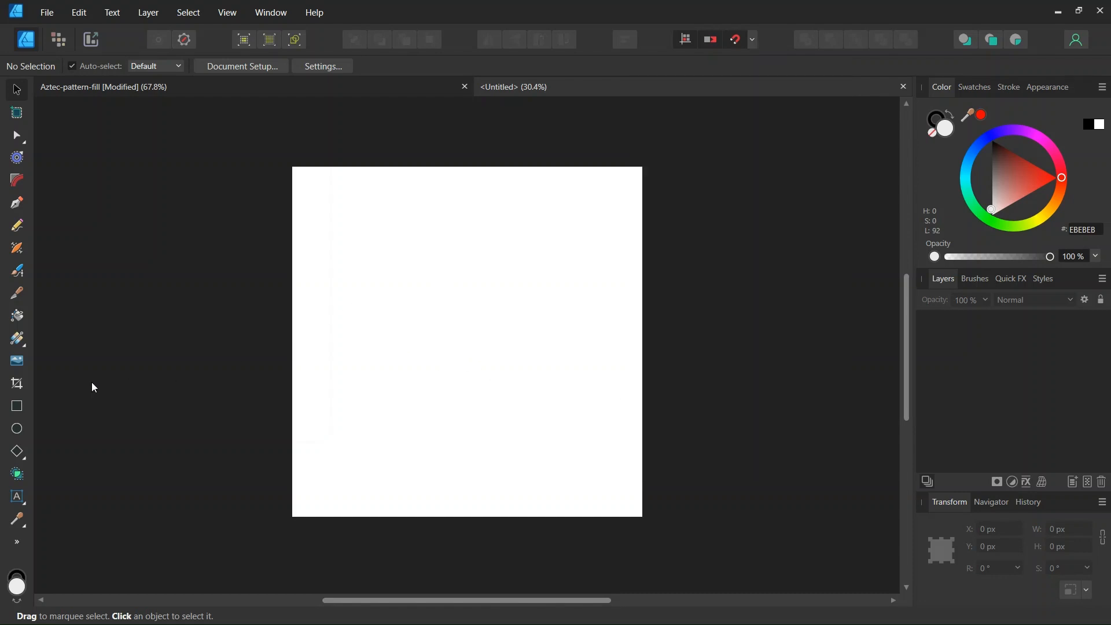
left_click(10, 402)
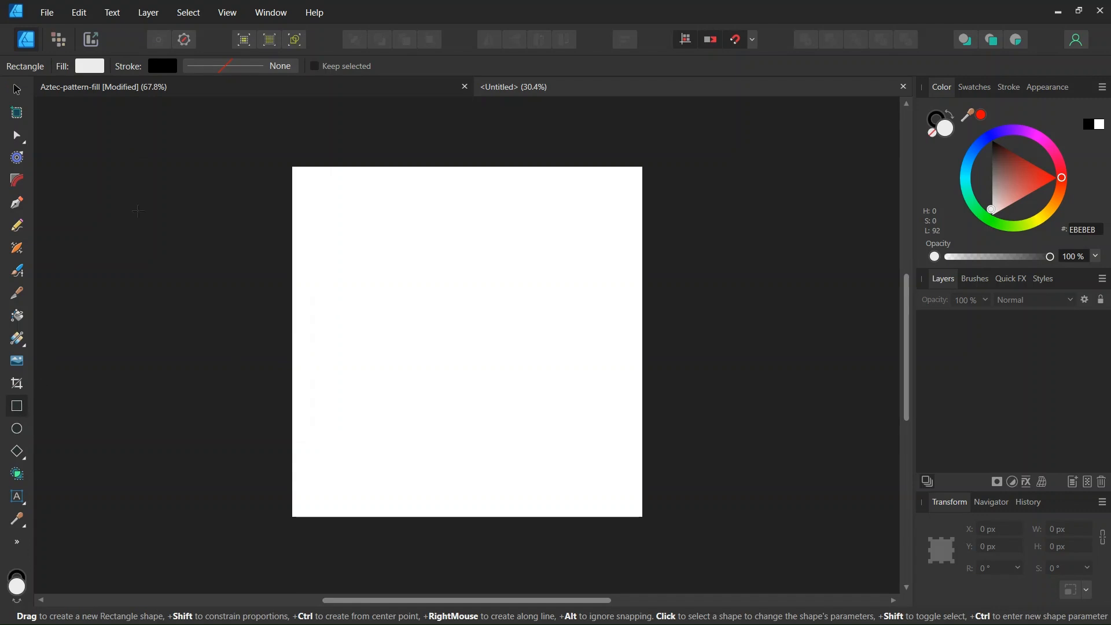
left_click(162, 67)
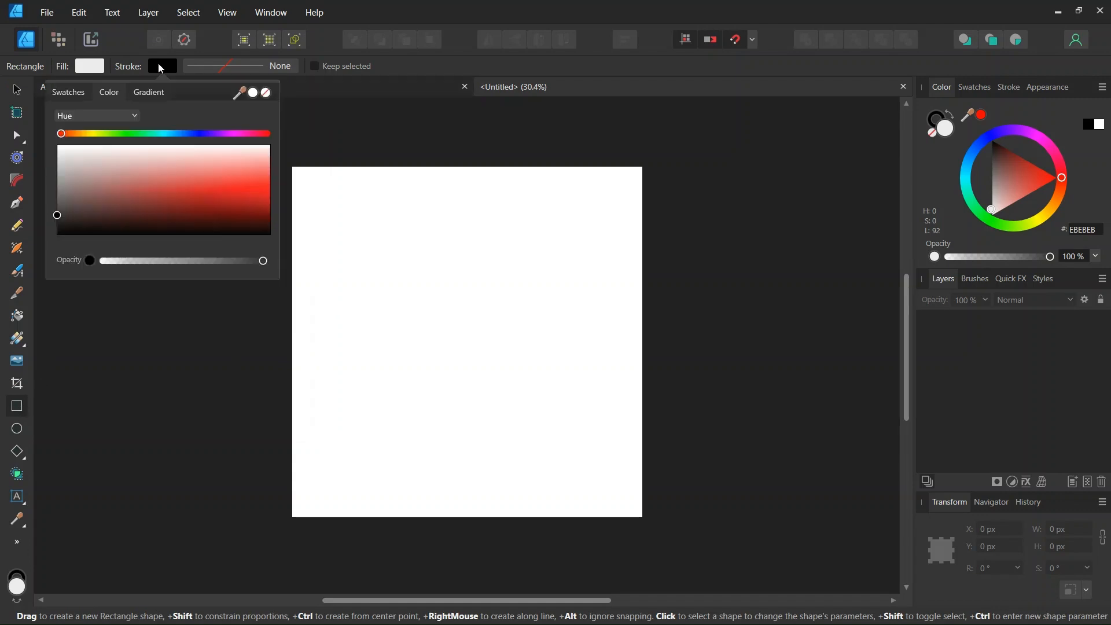
left_click(266, 93)
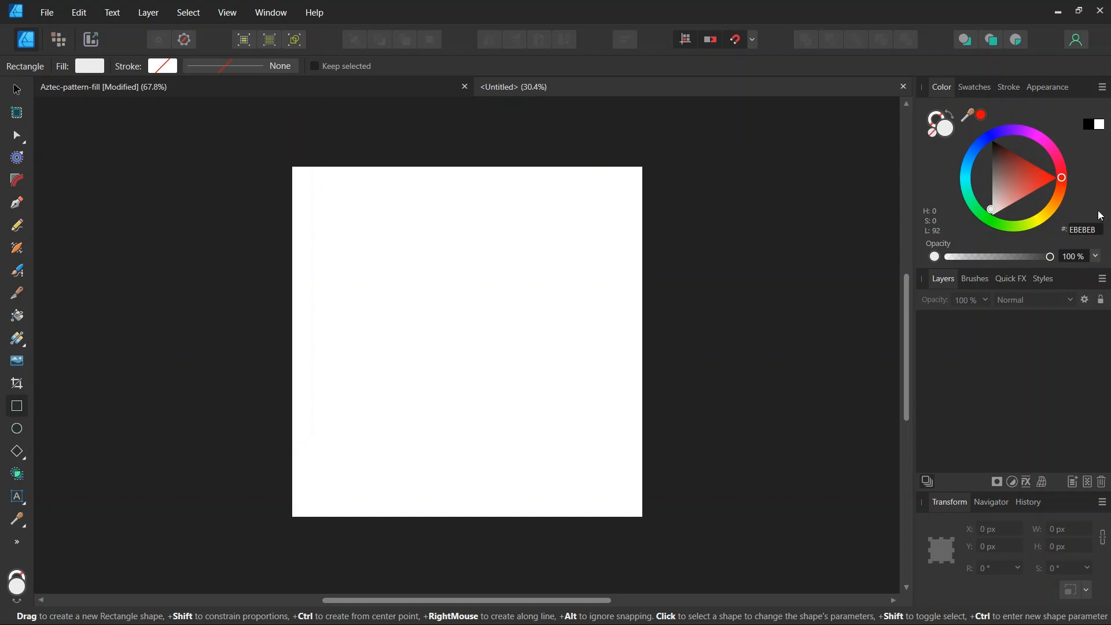
left_click(1085, 231)
type("217B84")
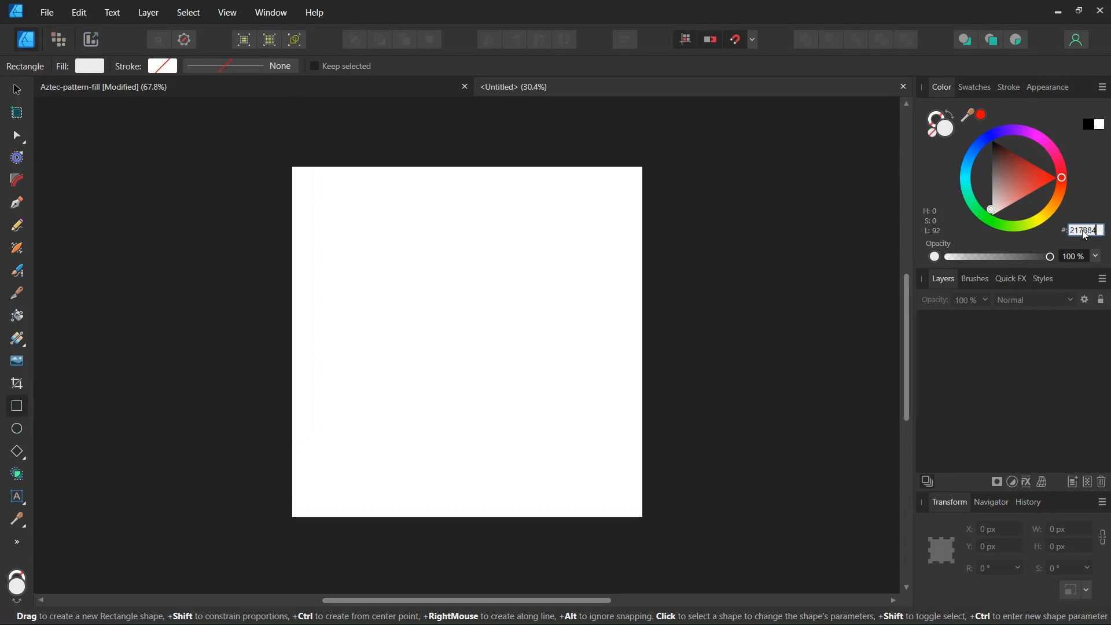
key("Return")
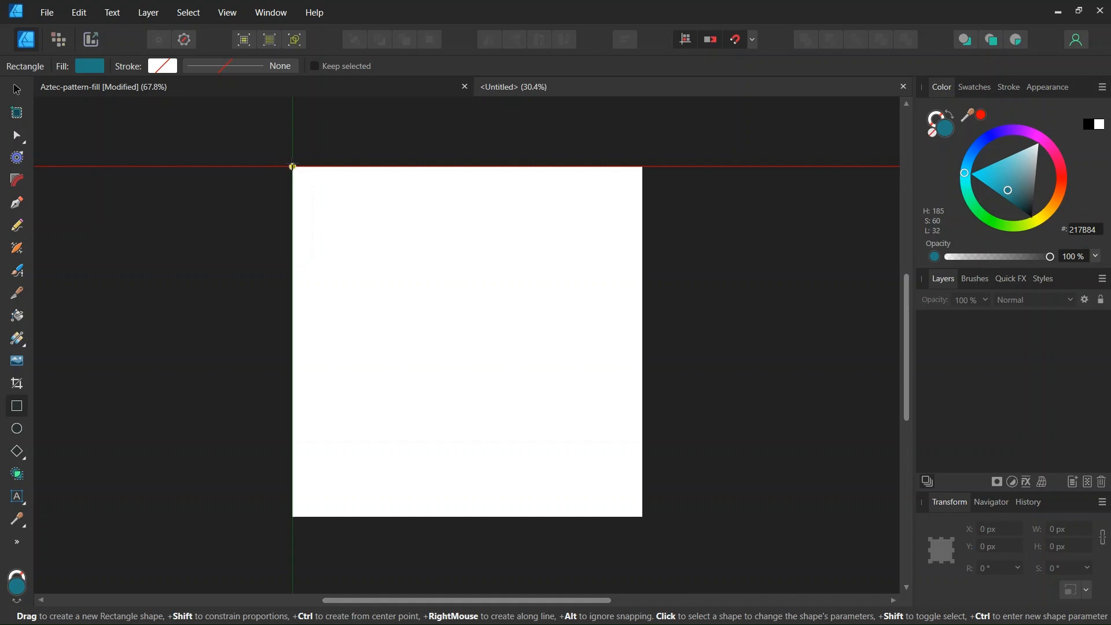
left_click_drag(293, 168, 642, 516)
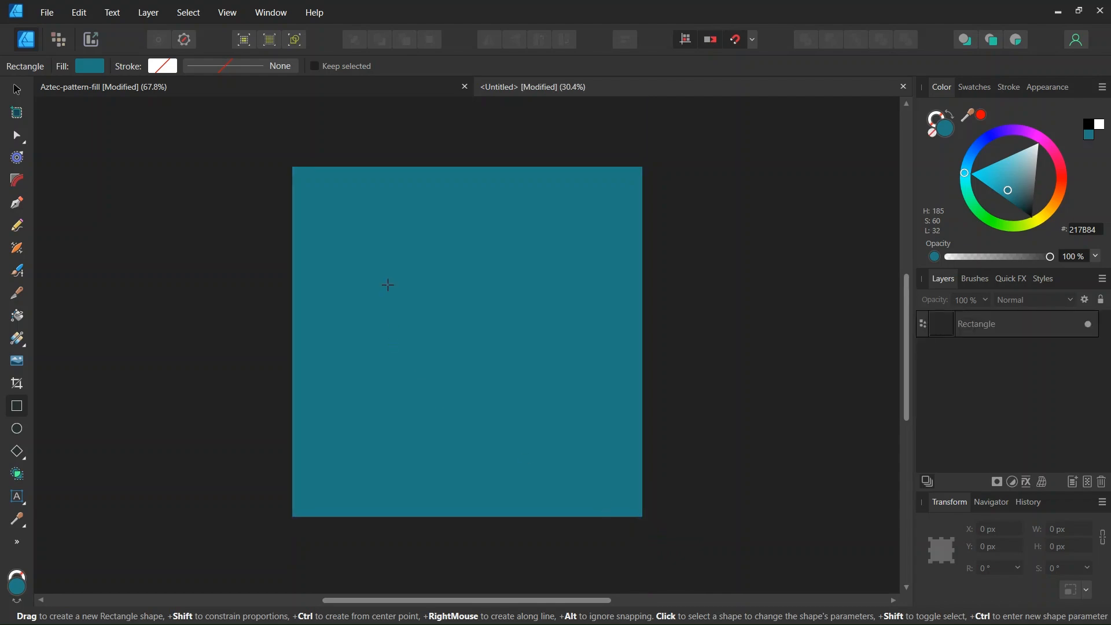
Examine the framed tile in the Aztec-pattern-fill document and return to the untitled document.
left_click(16, 91)
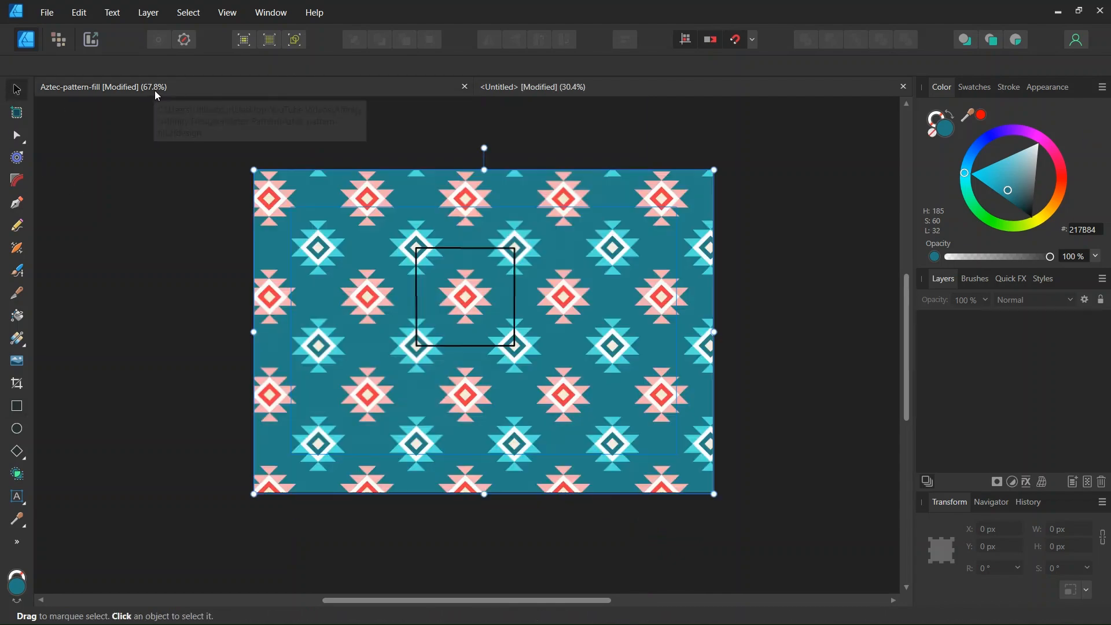
scroll(468, 301, "up", 5)
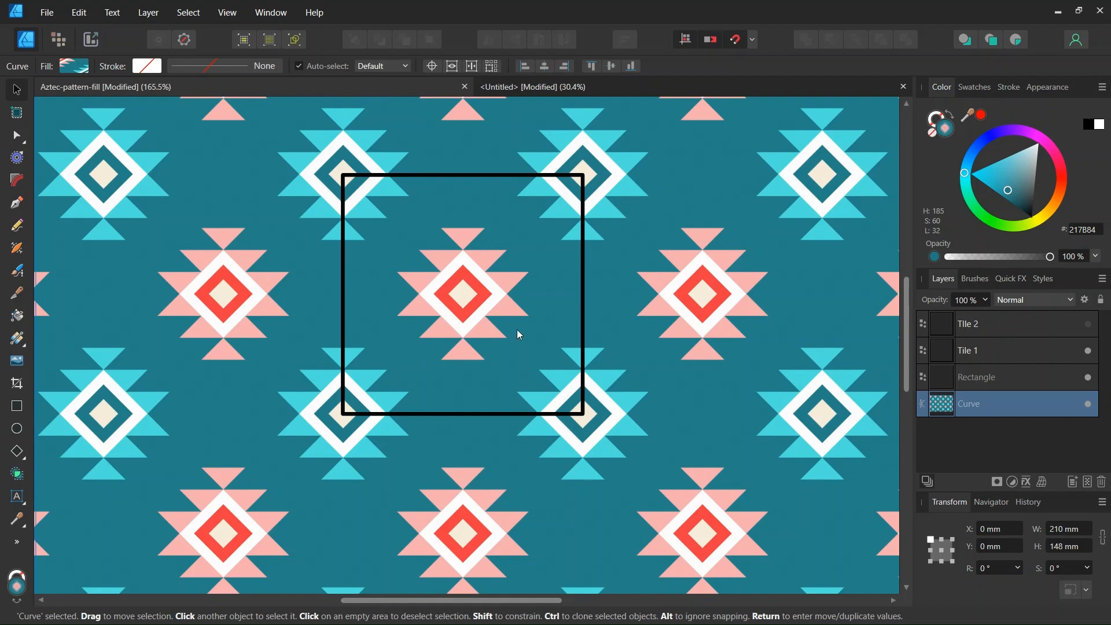
left_click(607, 88)
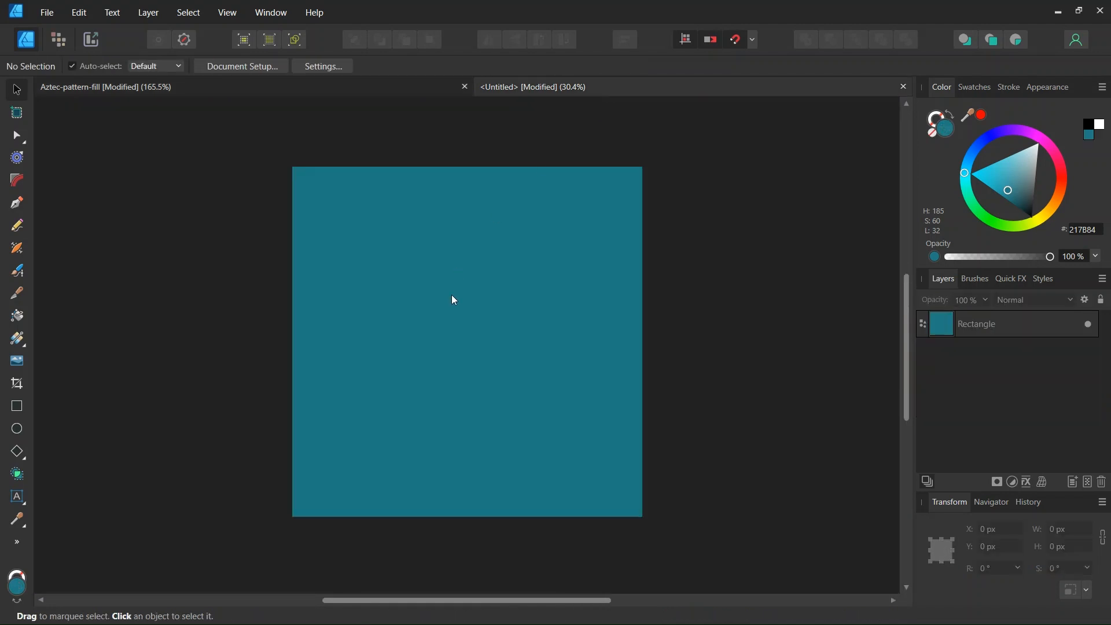
Draw a white diamond about 750 × 750 px outward from the page centre with the Diamond tool.
left_click(16, 455)
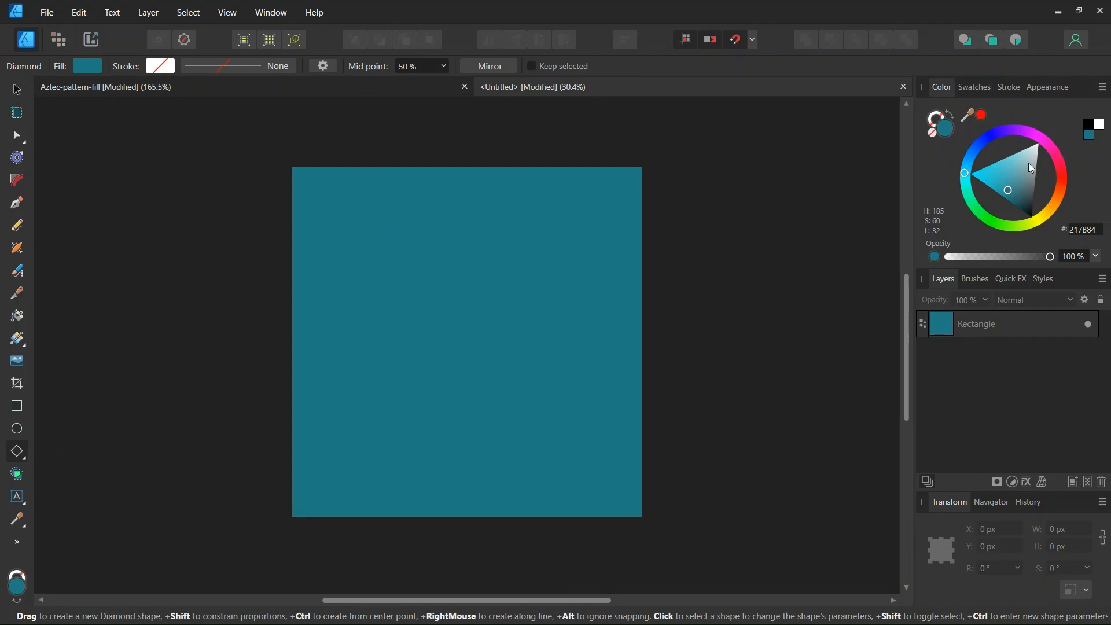
left_click_drag(1029, 164, 1043, 142)
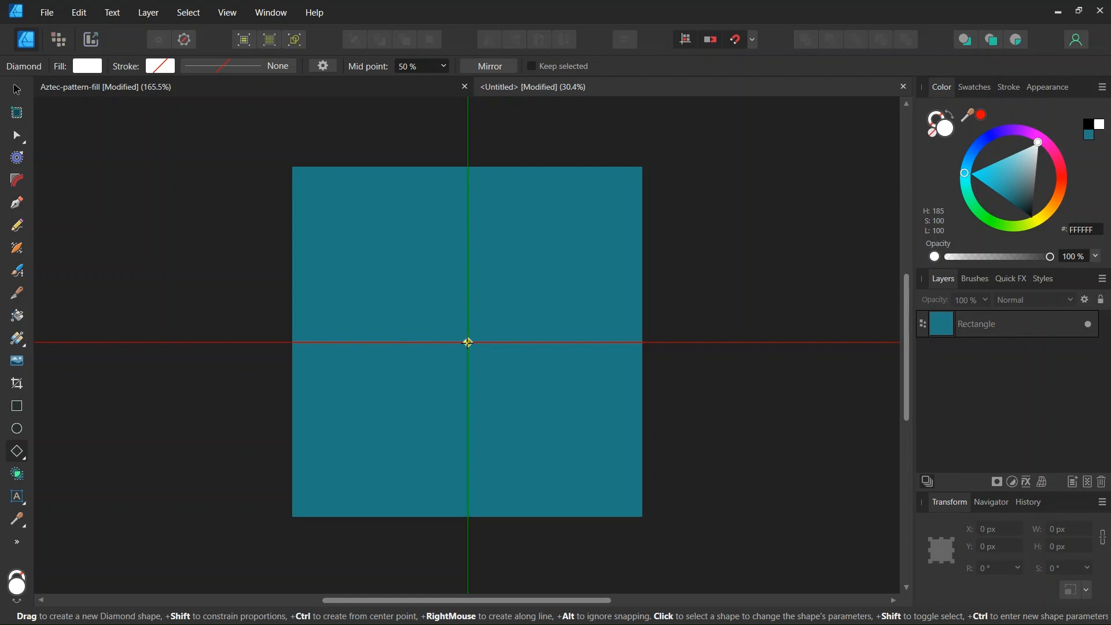
left_click_drag(467, 342, 539, 403)
key("v")
scroll(464, 367, "up", 3)
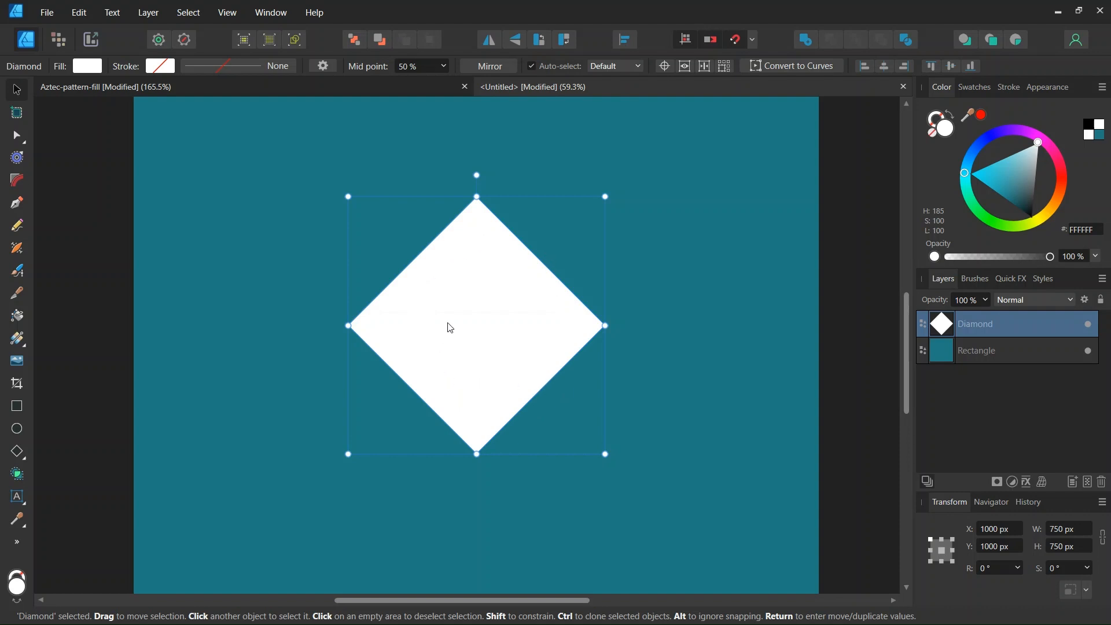
Make a 500 × 500 px duplicate of the white diamond at the same centre and fill it with EE3A43.
key("ctrl+j")
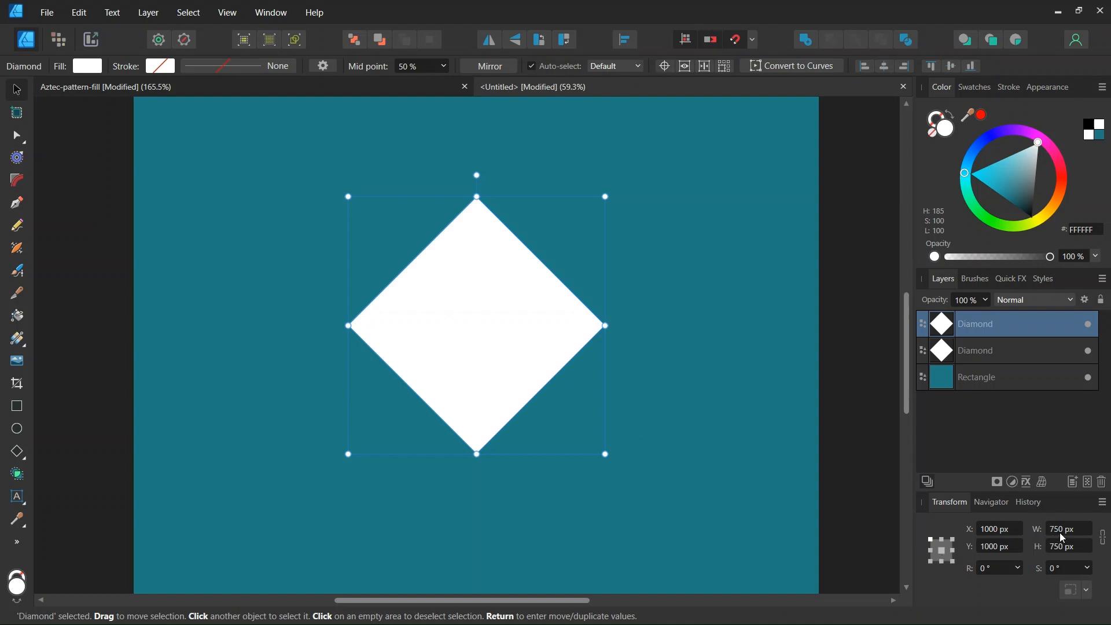
type("500")
left_click(1068, 547)
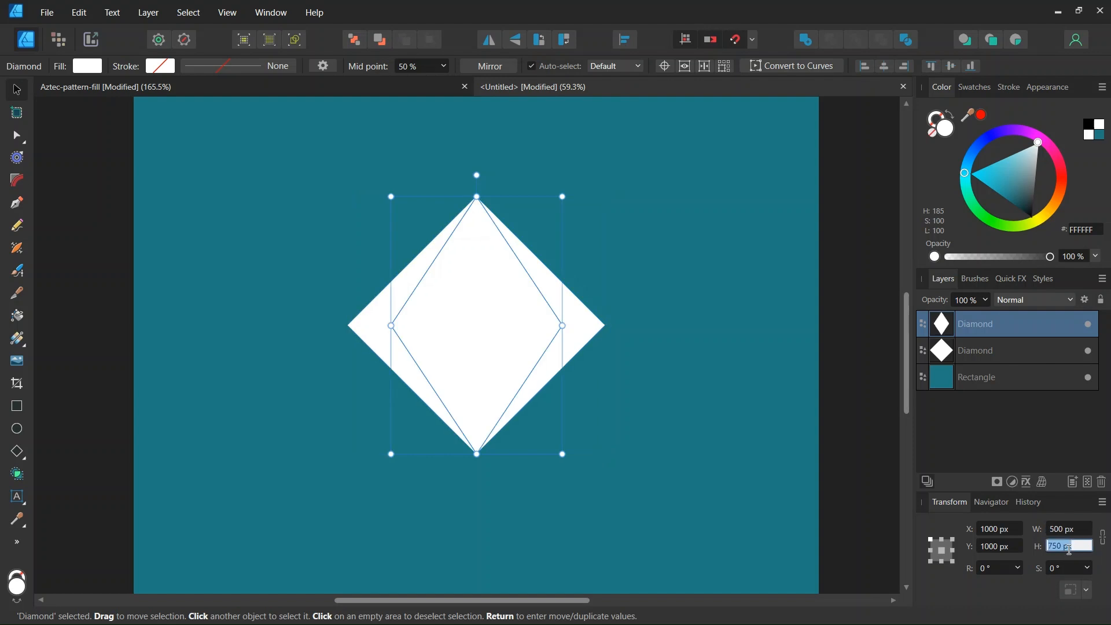
type("500")
key("Return")
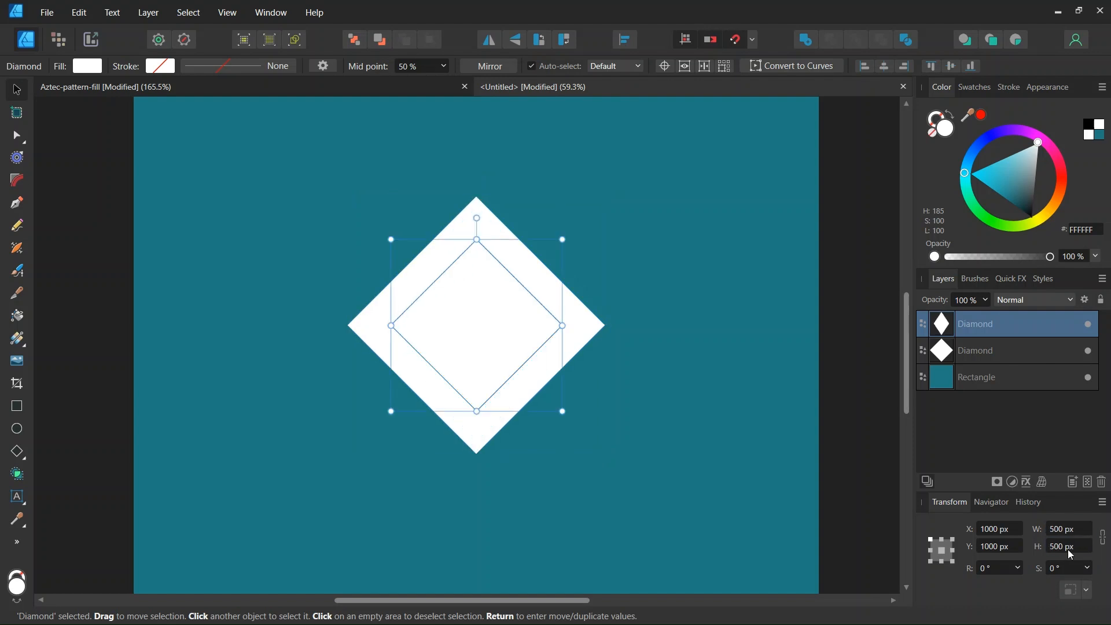
left_click(1085, 231)
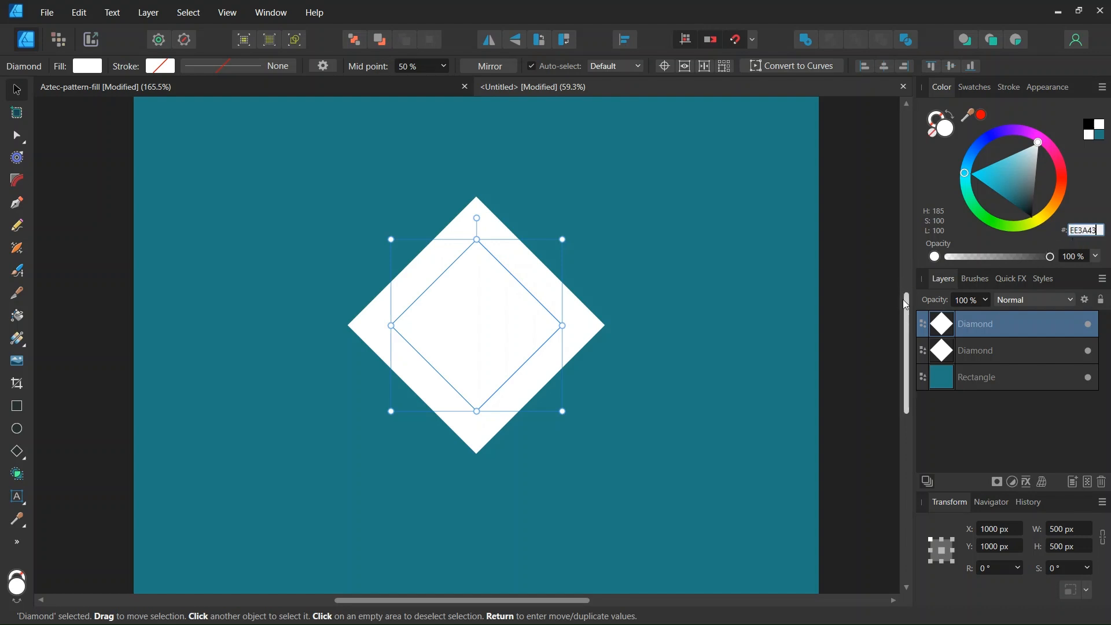
key("Return")
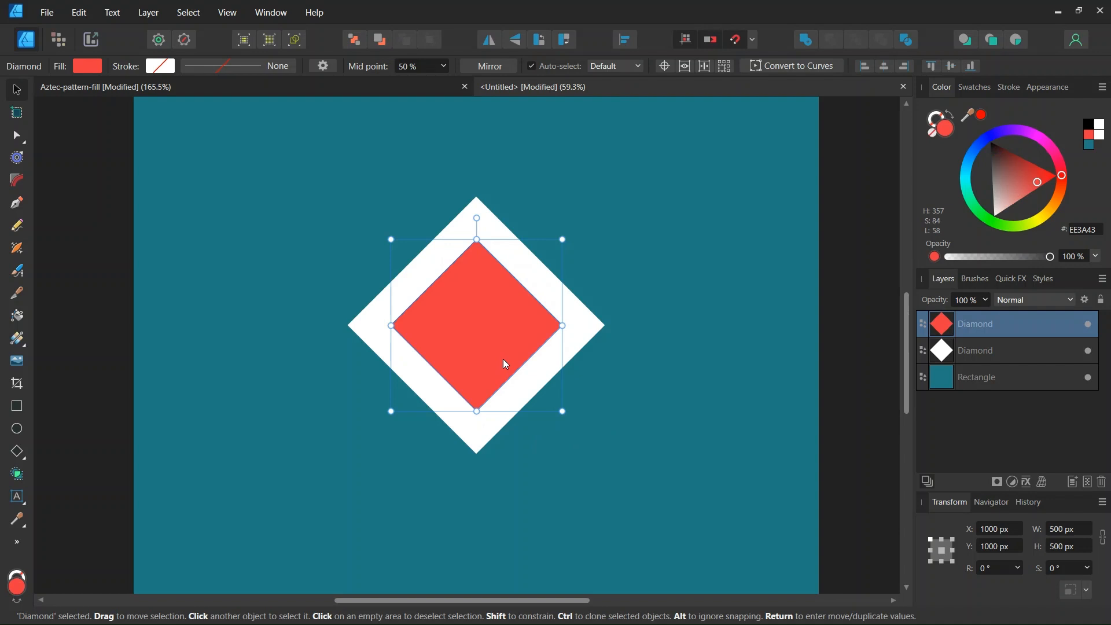
Make a 250 × 250 px duplicate of the red diamond at the same centre and fill it with F1E8D7.
key("ctrl+j")
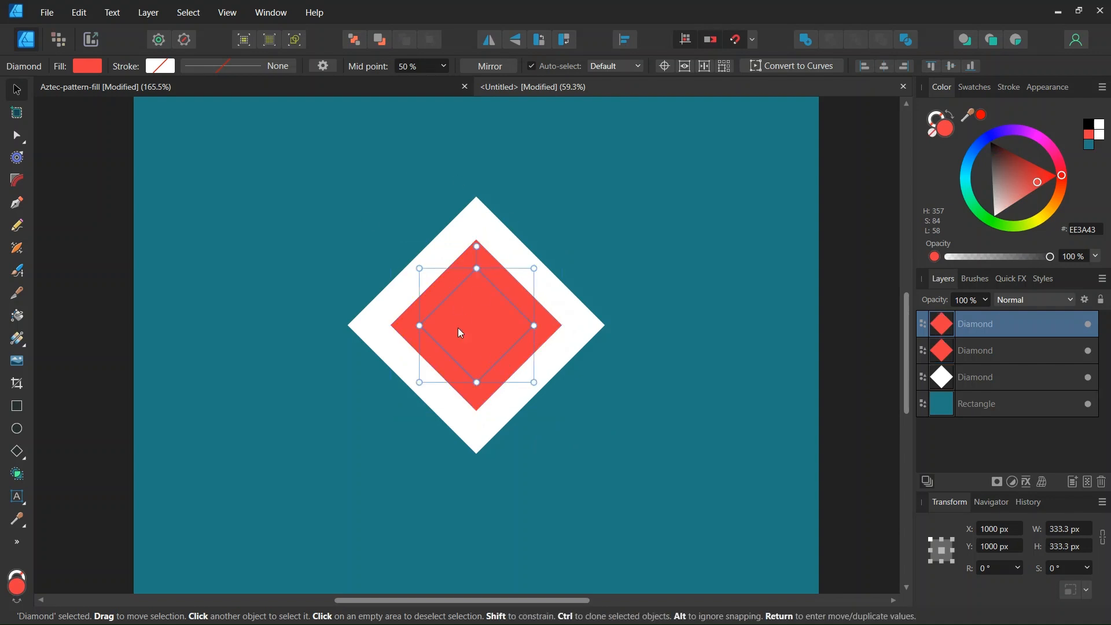
left_click(1063, 531)
type("250")
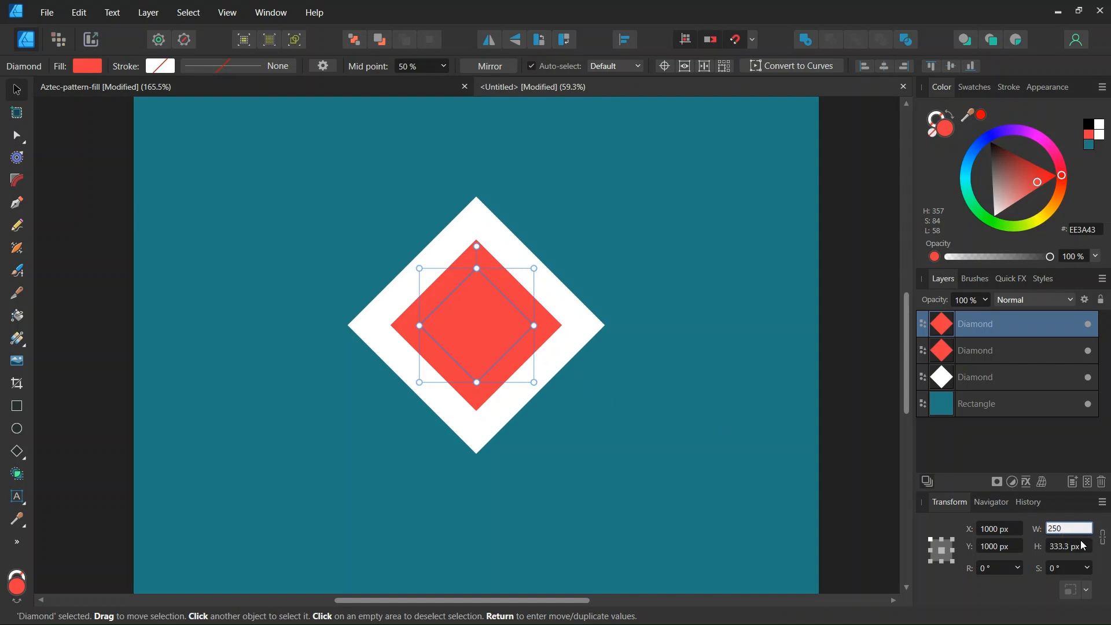
key("Tab")
type("250")
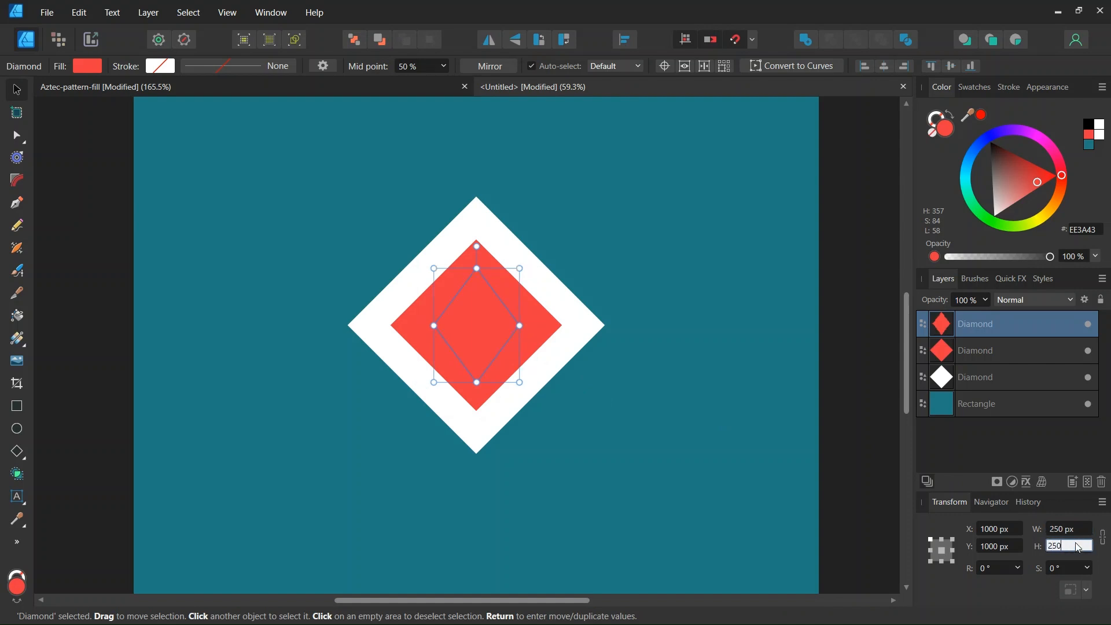
key("Return")
left_click(1085, 232)
type("F1E8D7")
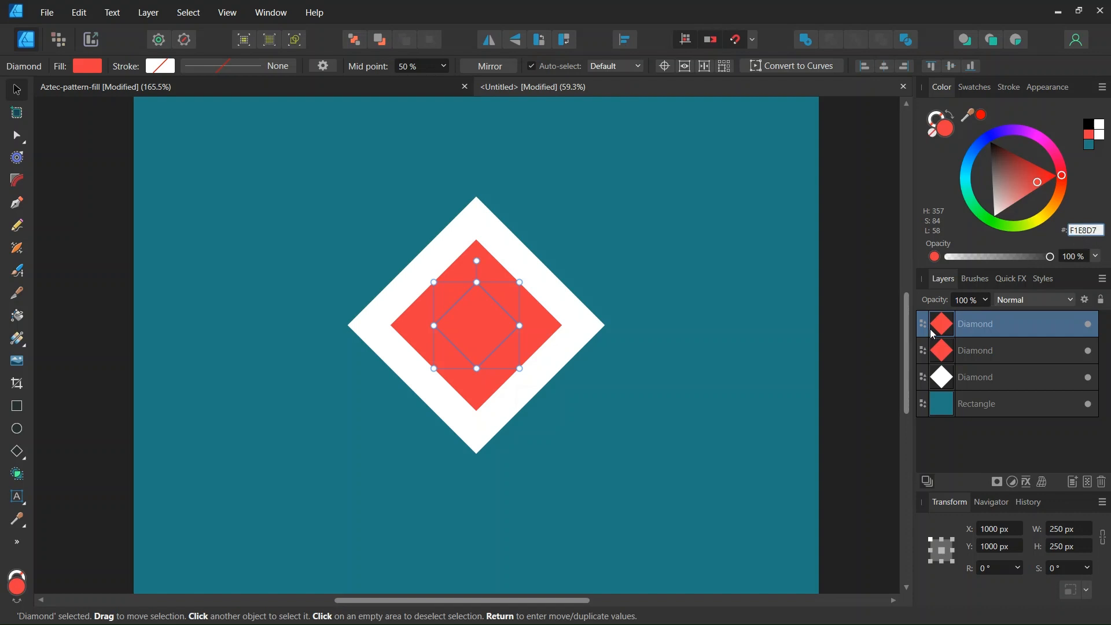
key("Return")
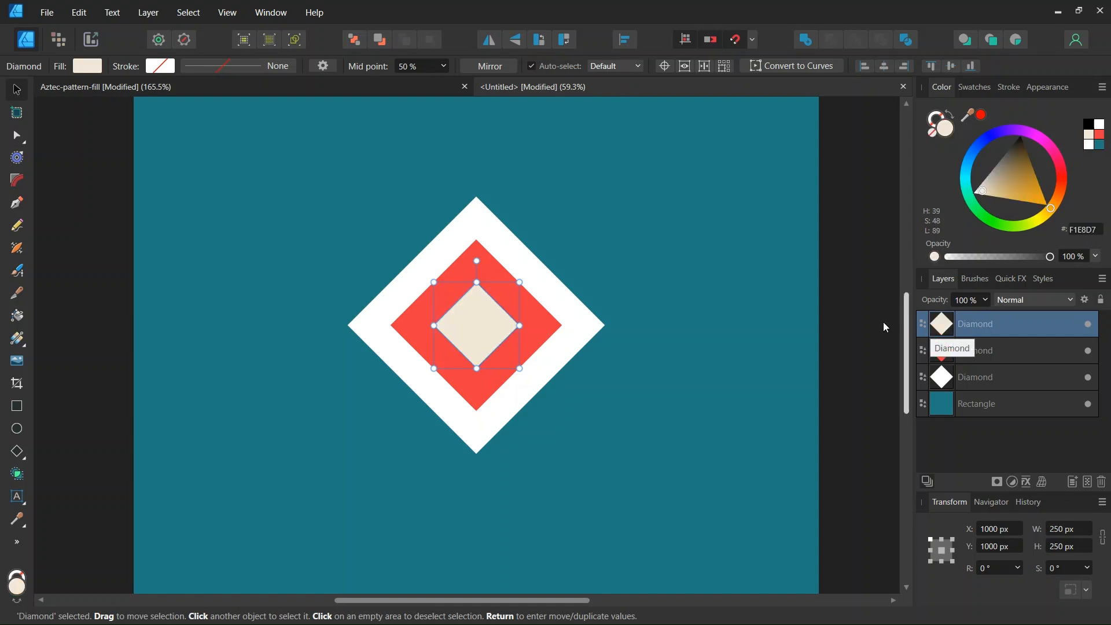
Examine the stepped triangles around the central diamond in the Aztec-pattern-fill document and return to the untitled document.
scroll(486, 293, "up", 2)
left_click(373, 231)
scroll(400, 284, "down", 2)
scroll(400, 284, "up", 1)
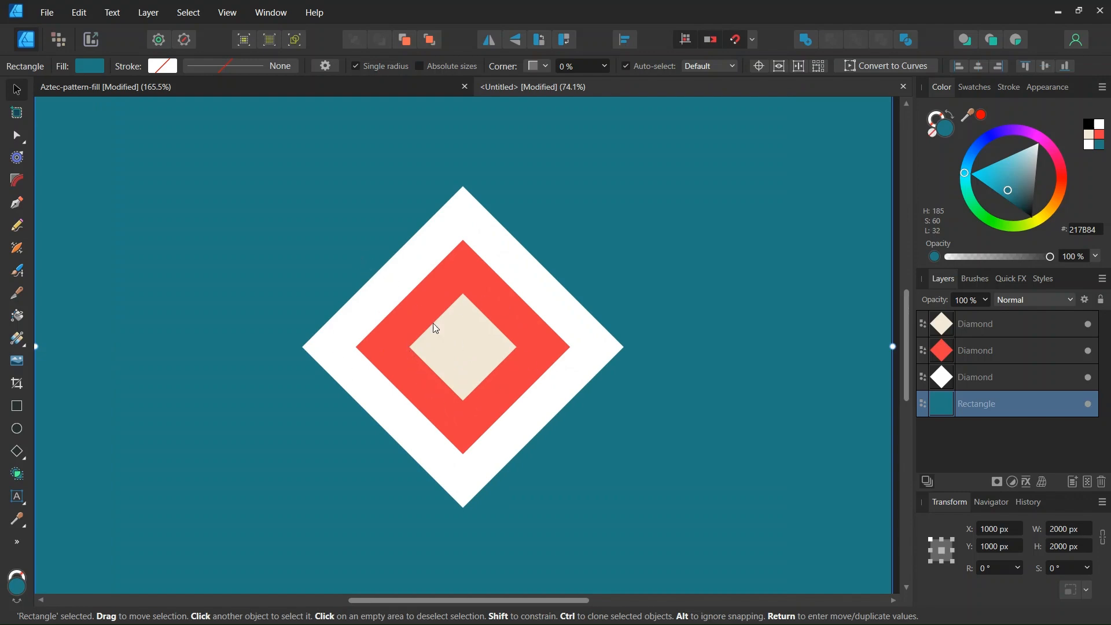
left_click(344, 84)
scroll(449, 241, "up", 4)
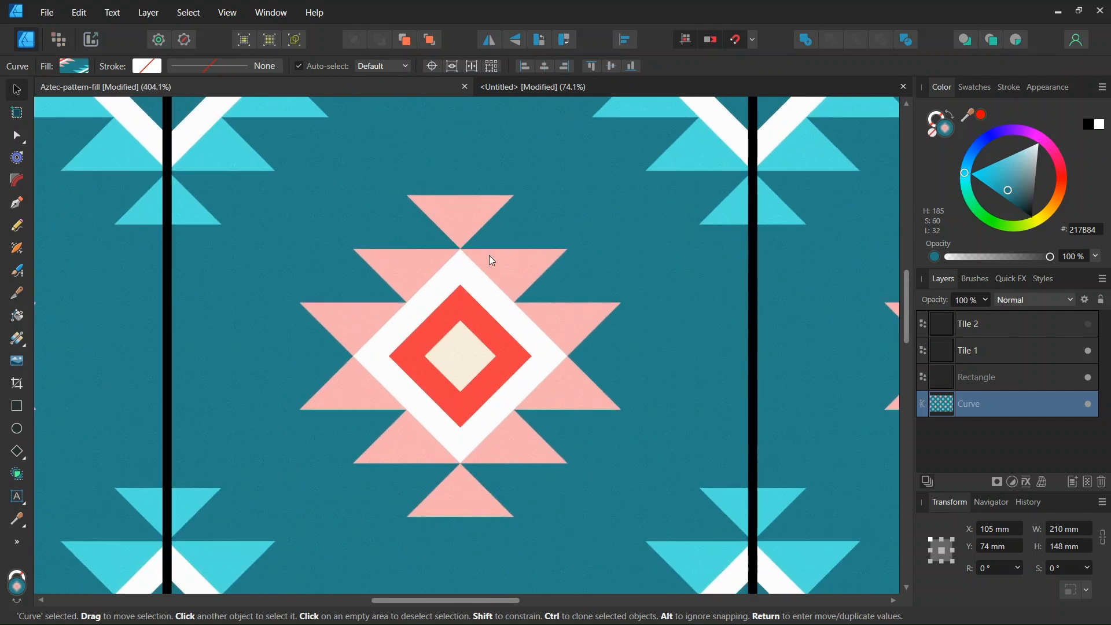
left_click(615, 92)
scroll(514, 189, "down", 3)
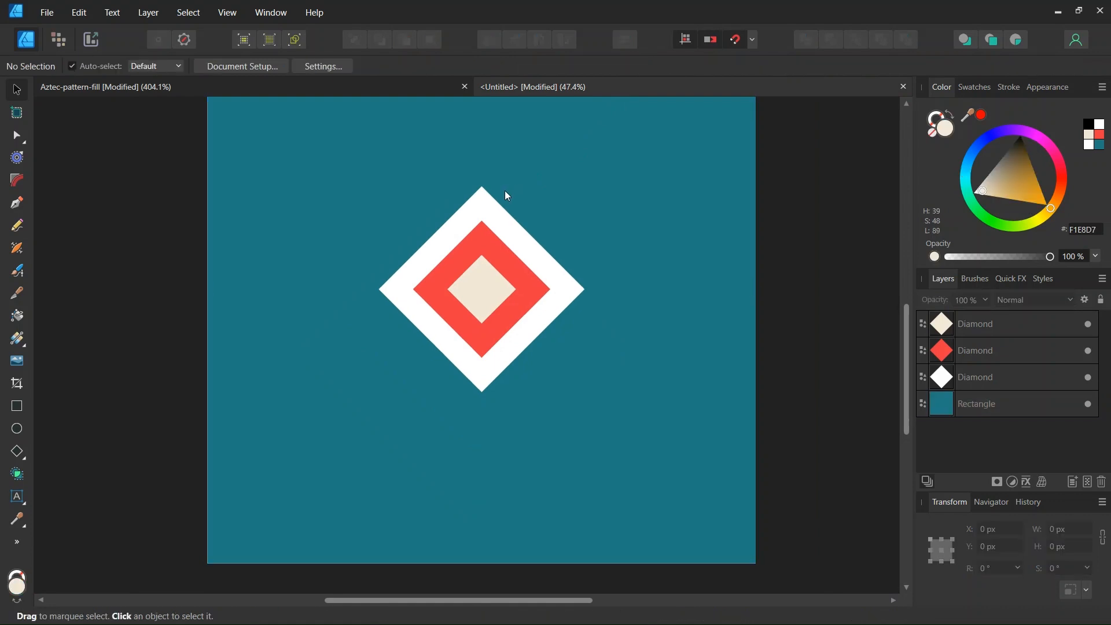
Draw a diagonal guide line with no fill from X 1375, Y 625 px to X 625, Y 1375 px with the Pen tool.
left_click(21, 204)
left_click(66, 66)
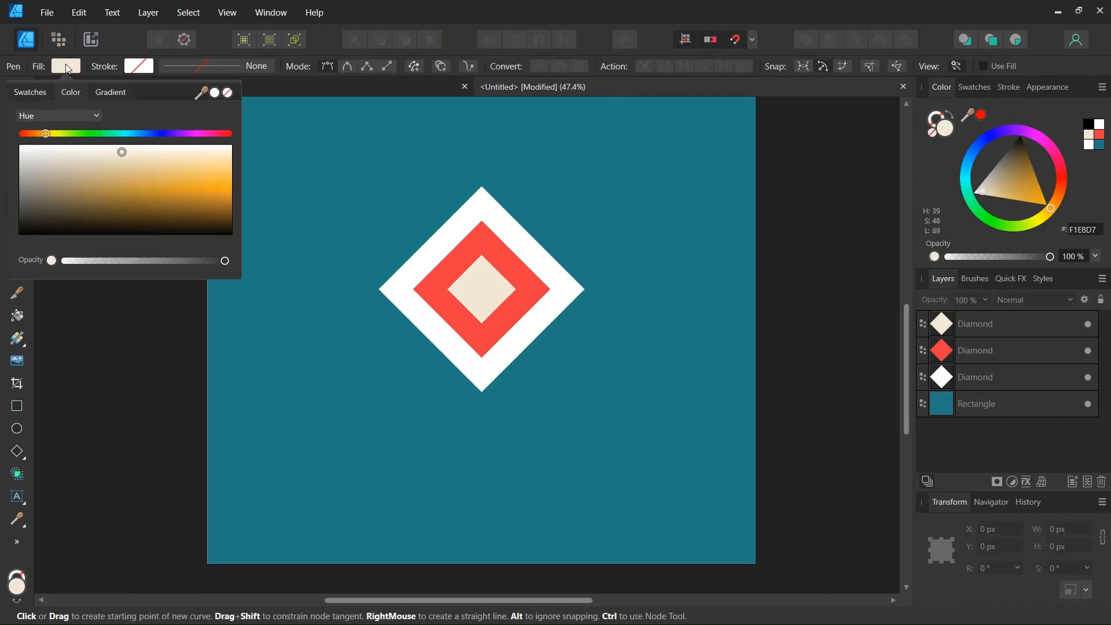
left_click(228, 93)
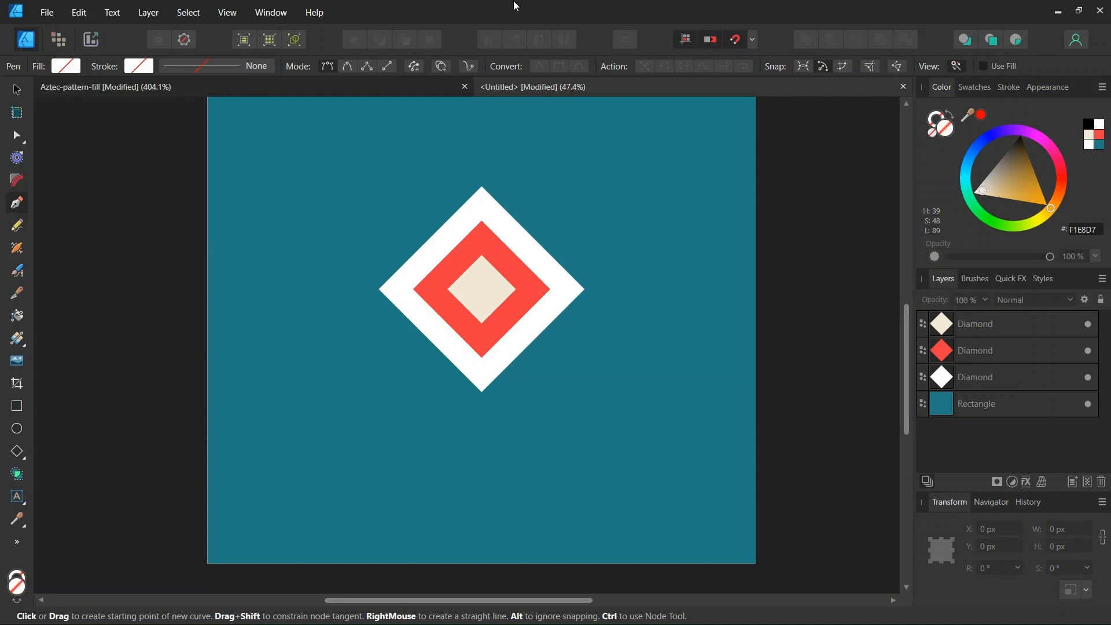
scroll(568, 230, "up", 2)
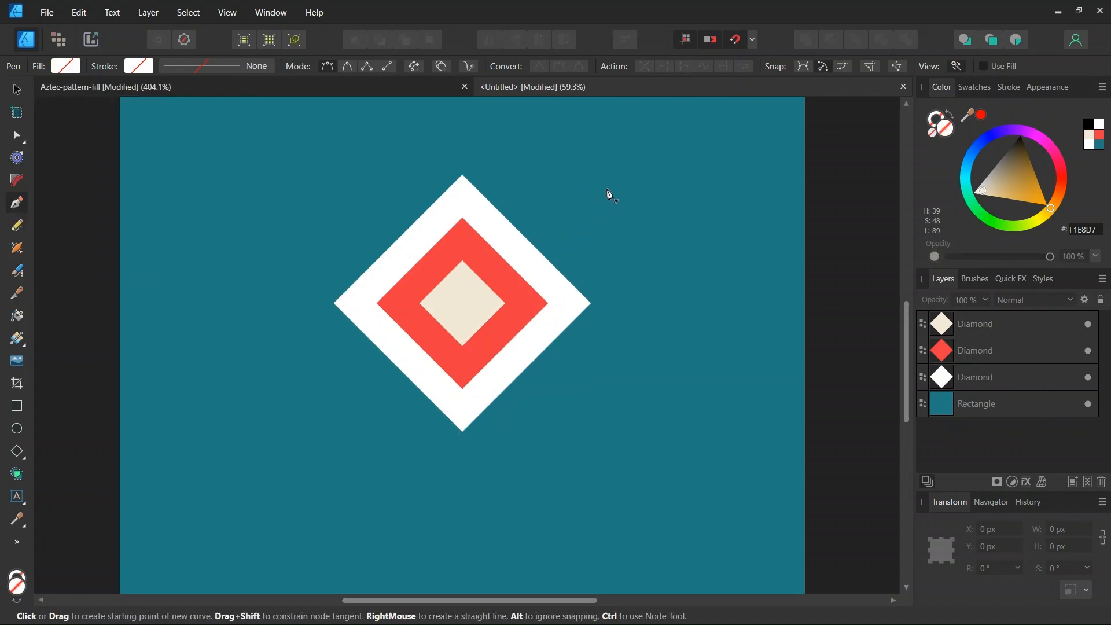
left_click(591, 173)
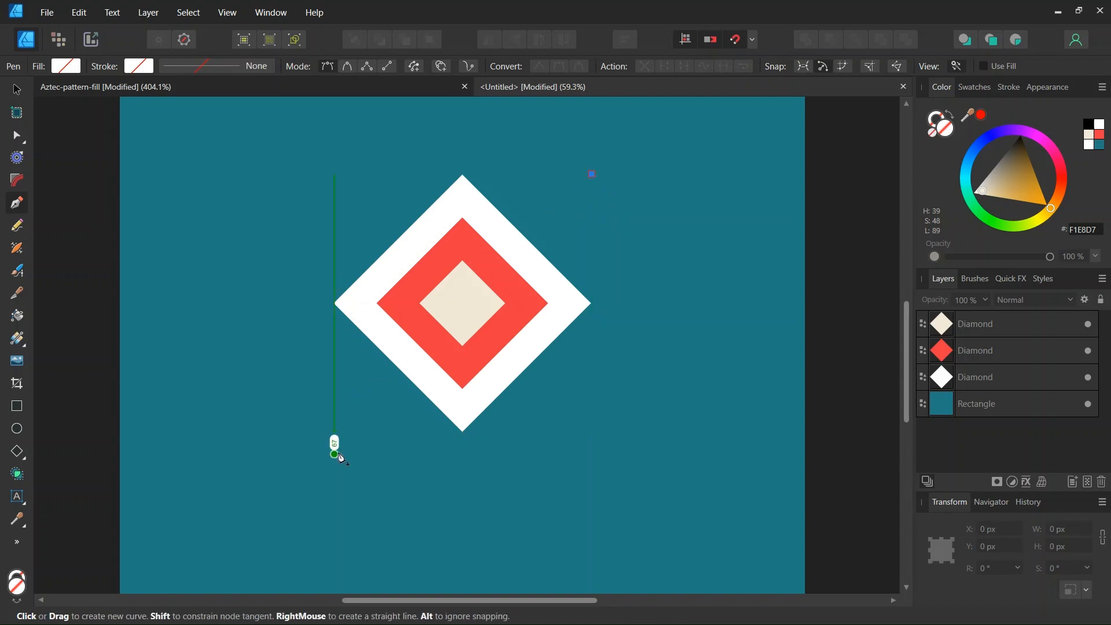
left_click(334, 433)
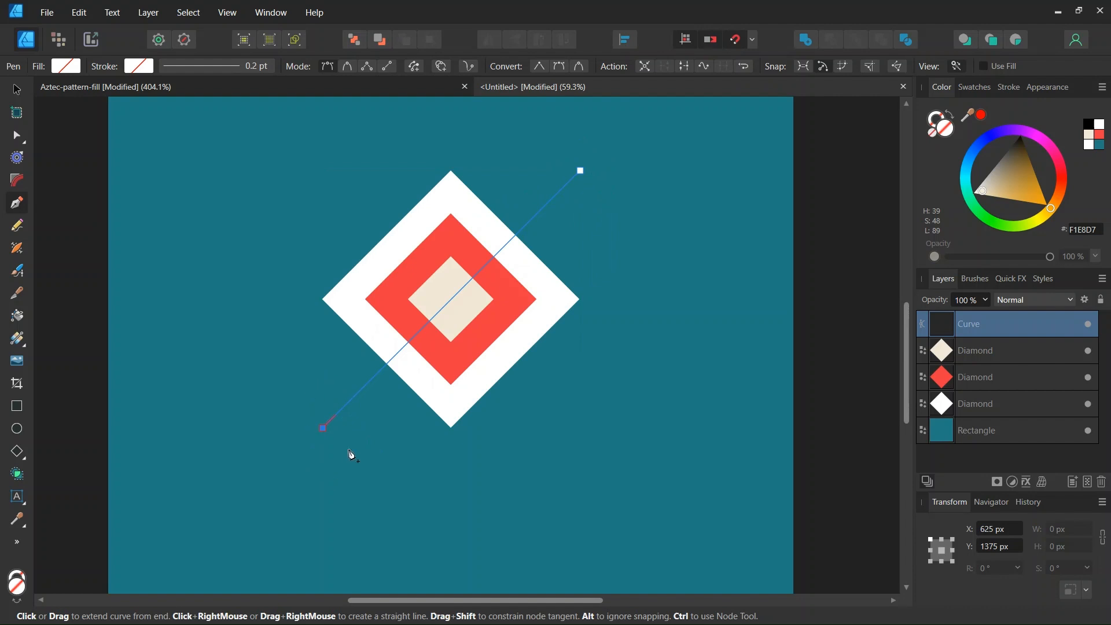
key("Escape")
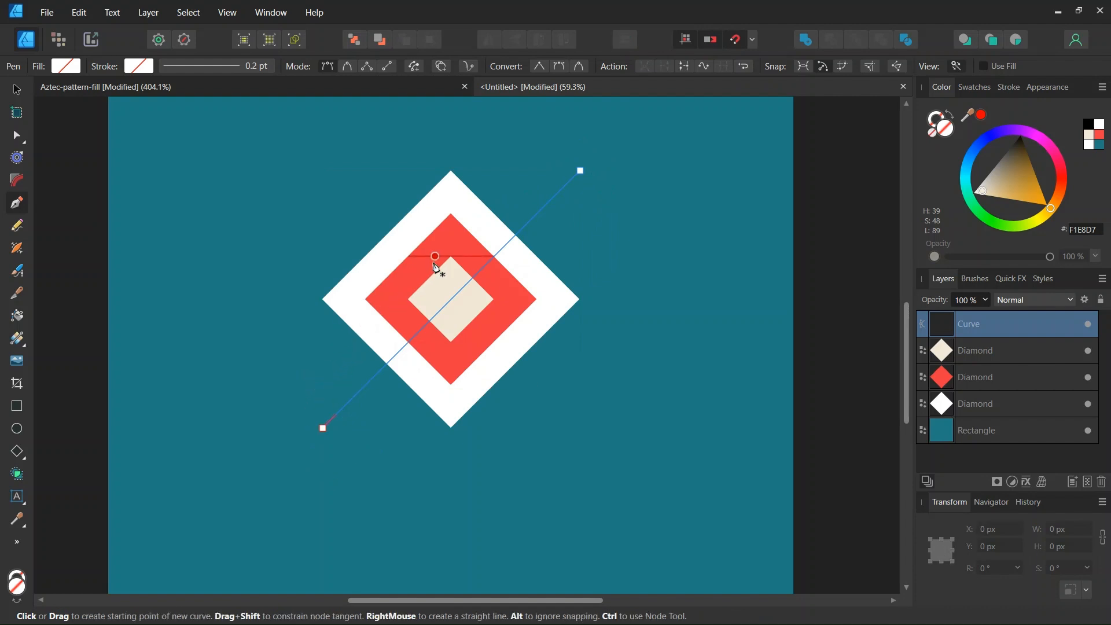
key("Escape")
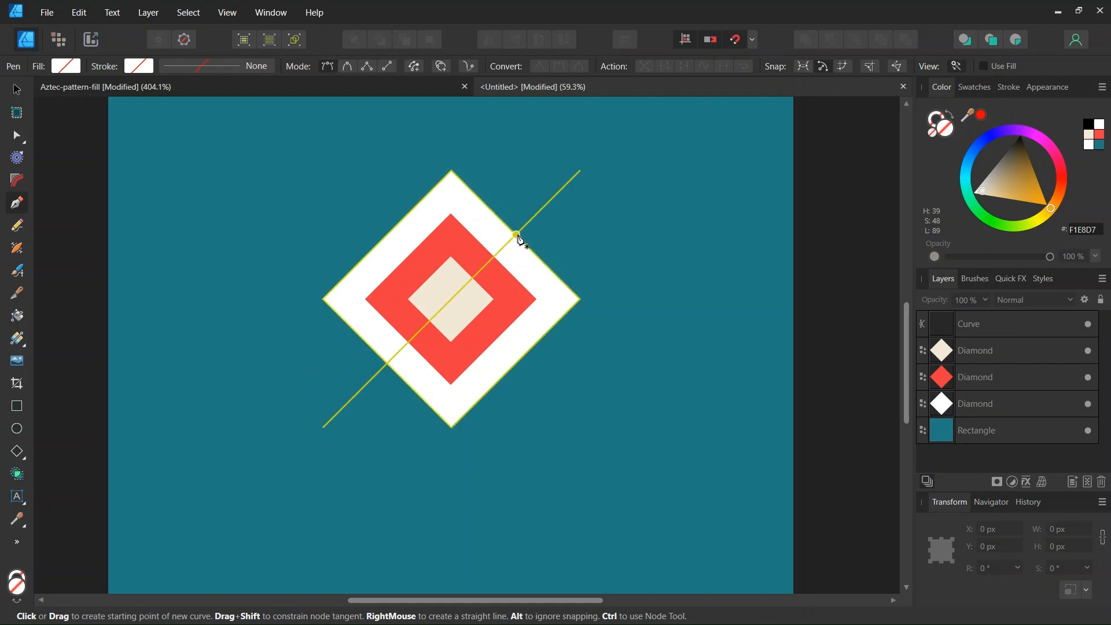
Draw a closed triangle joining the guide line's crossing on the white diamond's upper-right edge, the line's upper end and the diamond's top corner.
key("Escape")
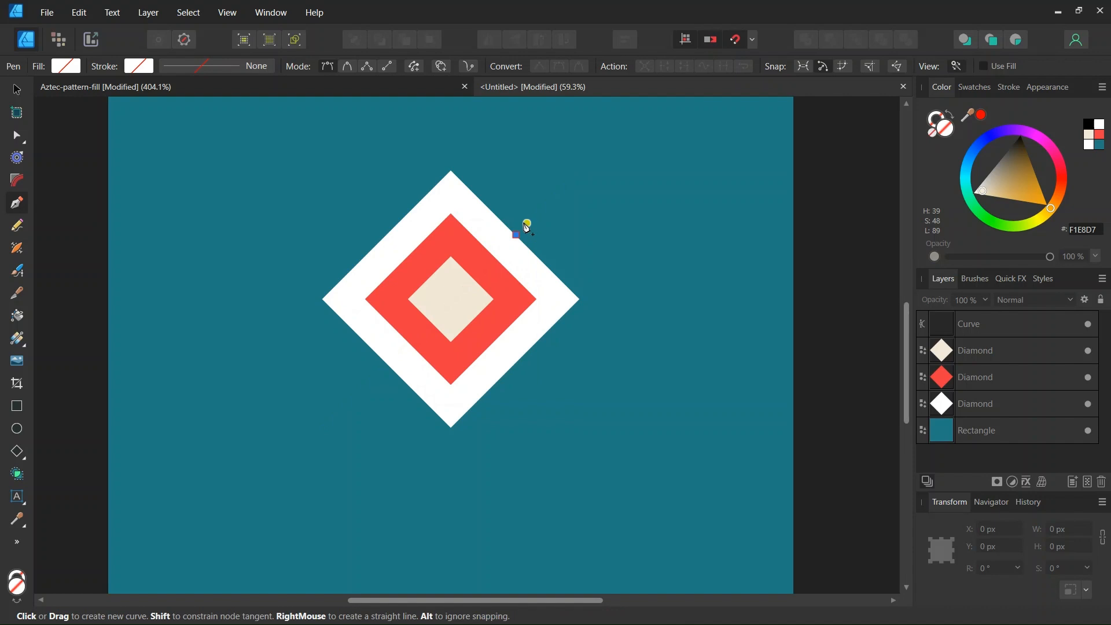
scroll(522, 229, "up", 3)
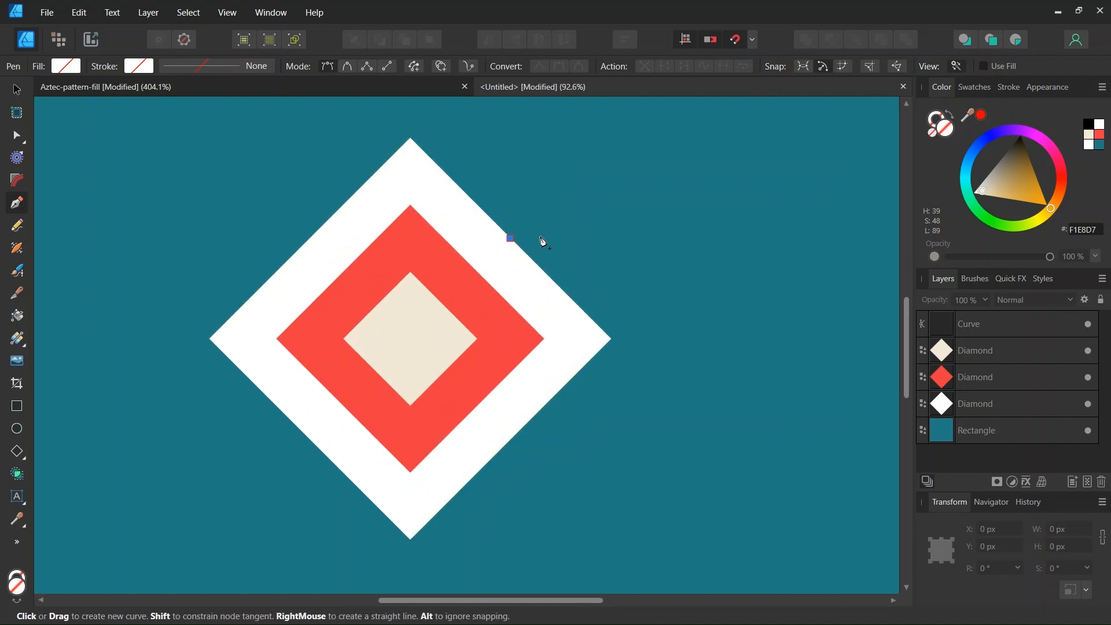
scroll(538, 246, "down", 3)
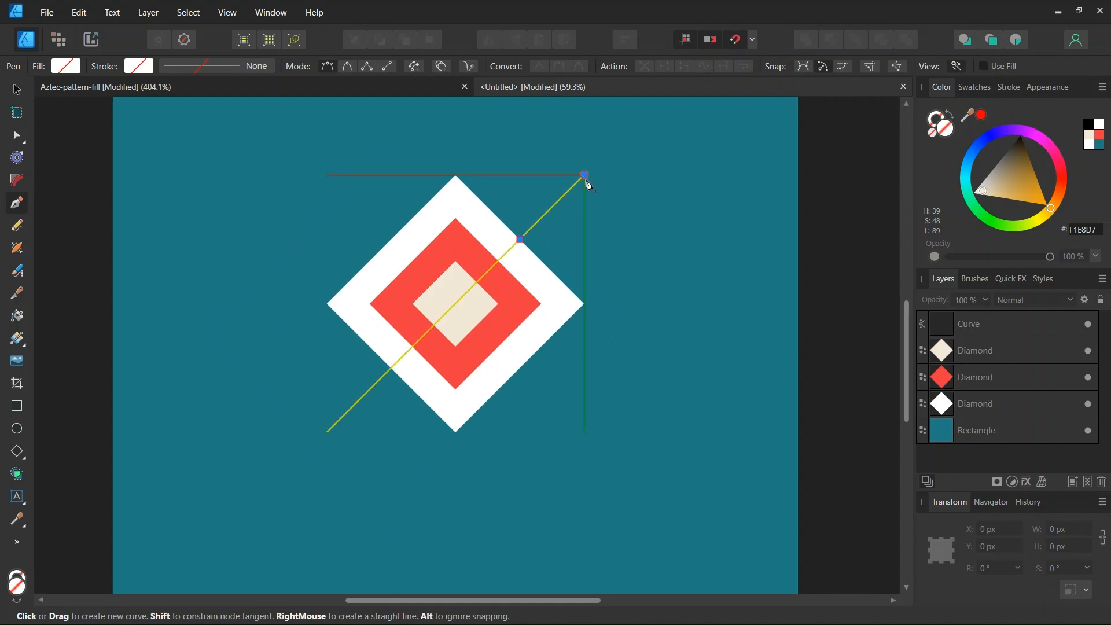
left_click(585, 175)
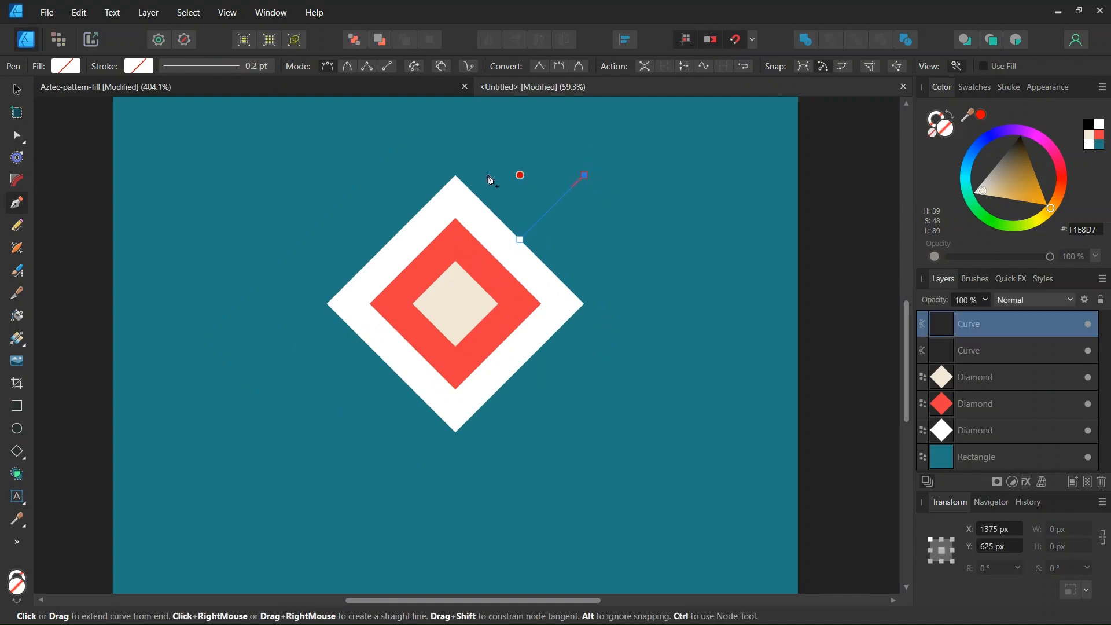
scroll(461, 180, "up", 2)
left_click(449, 167)
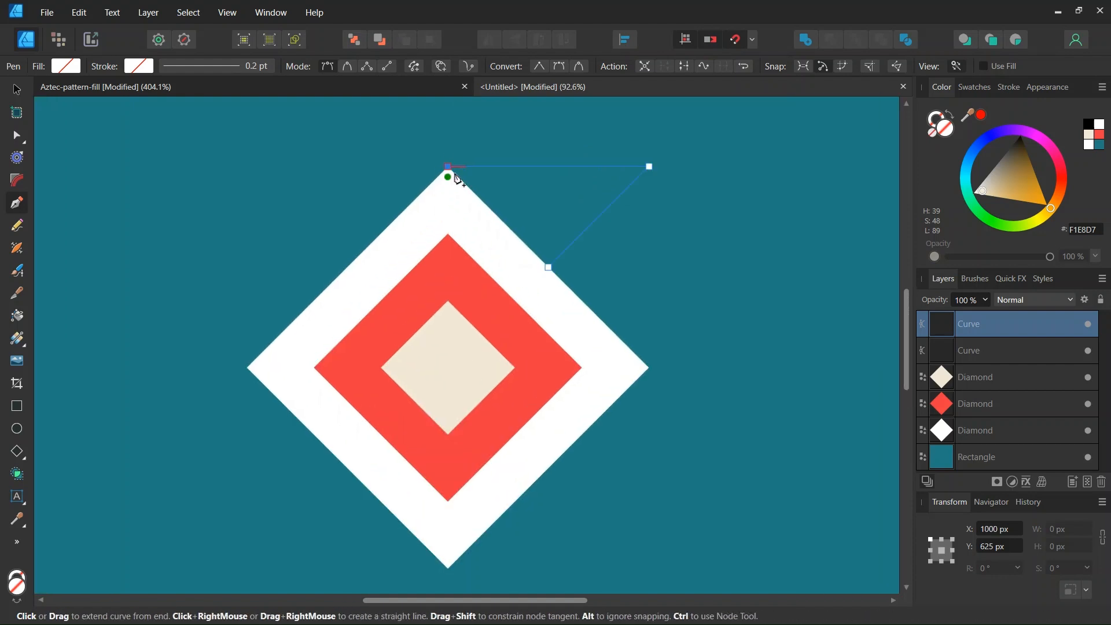
scroll(555, 278, "up", 2)
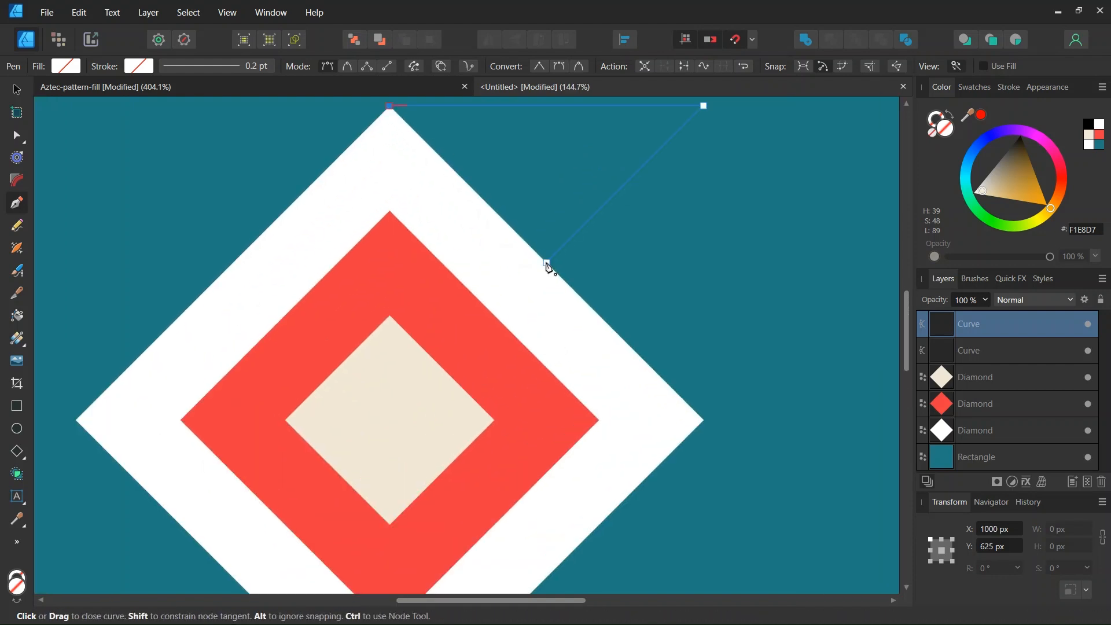
left_click(547, 264)
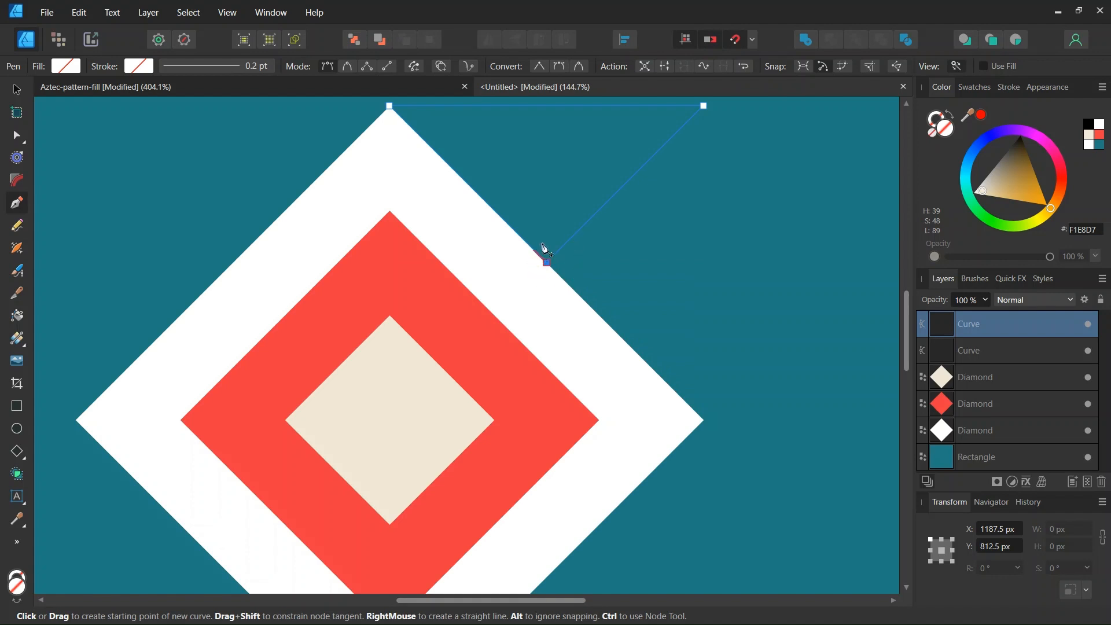
scroll(558, 272, "down", 2)
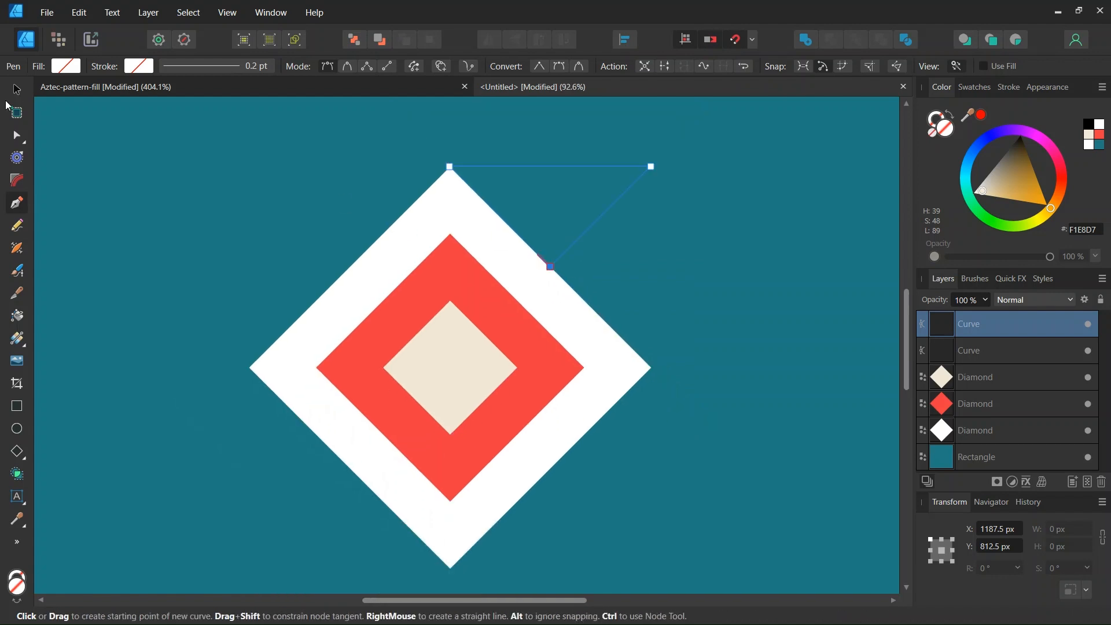
Fill the new triangle with FEB6B9.
left_click(1083, 231)
type("FEC6B9")
key("Return")
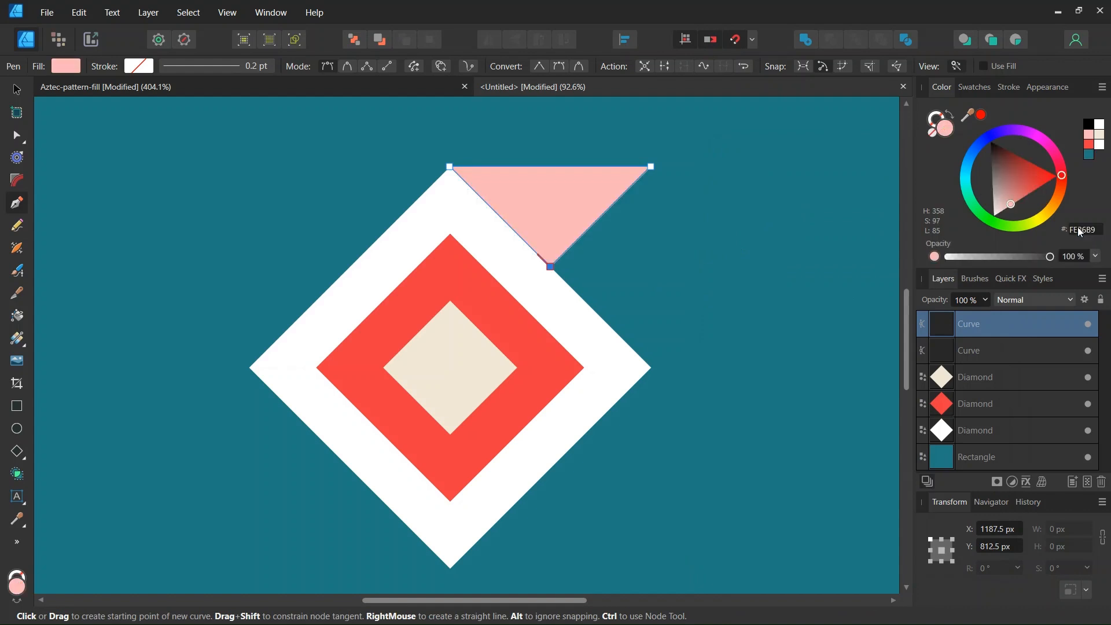
scroll(509, 200, "up", 2)
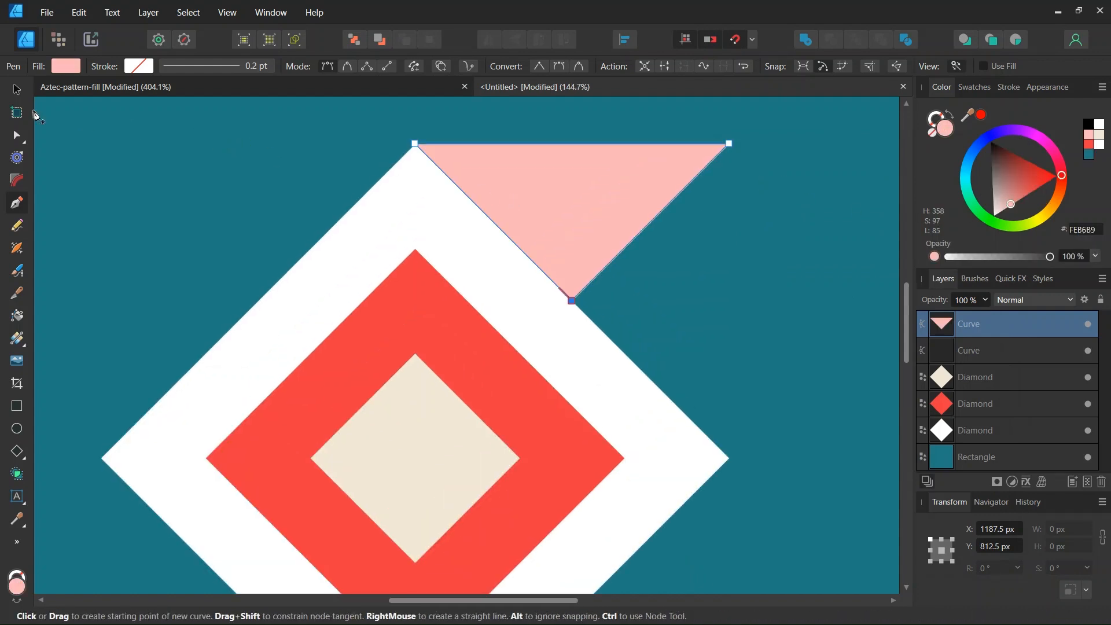
Duplicate the pink triangle and move the copy so its tip rests on the white diamond's top corner at X 1000, Y 531.3 px.
left_click(17, 90)
scroll(219, 218, "down", 3)
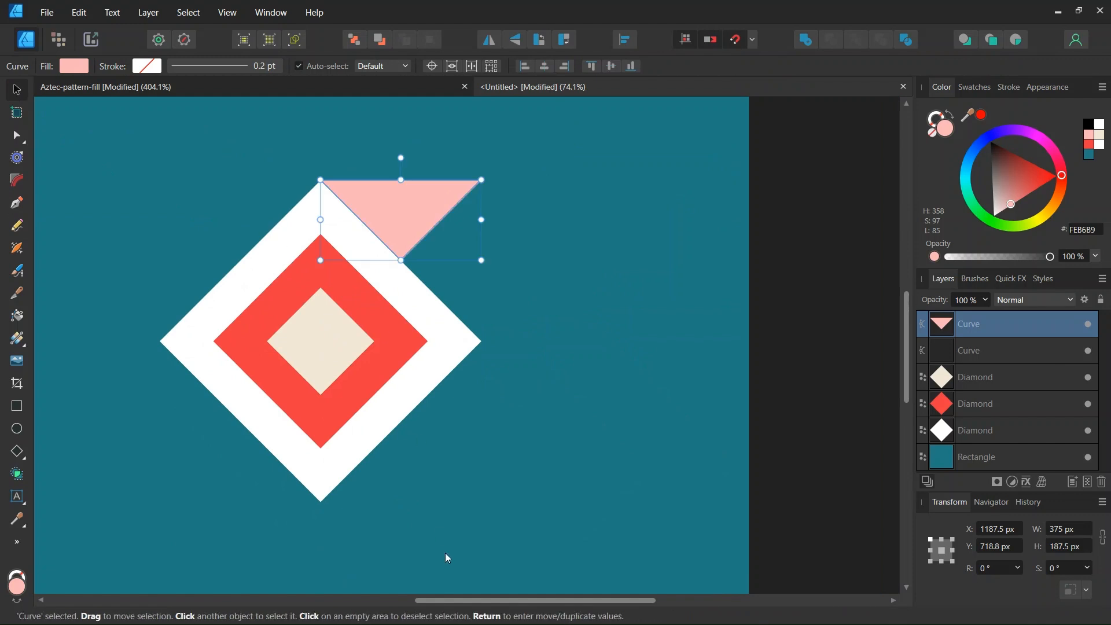
left_click_drag(454, 600, 412, 599)
scroll(333, 191, "up", 2)
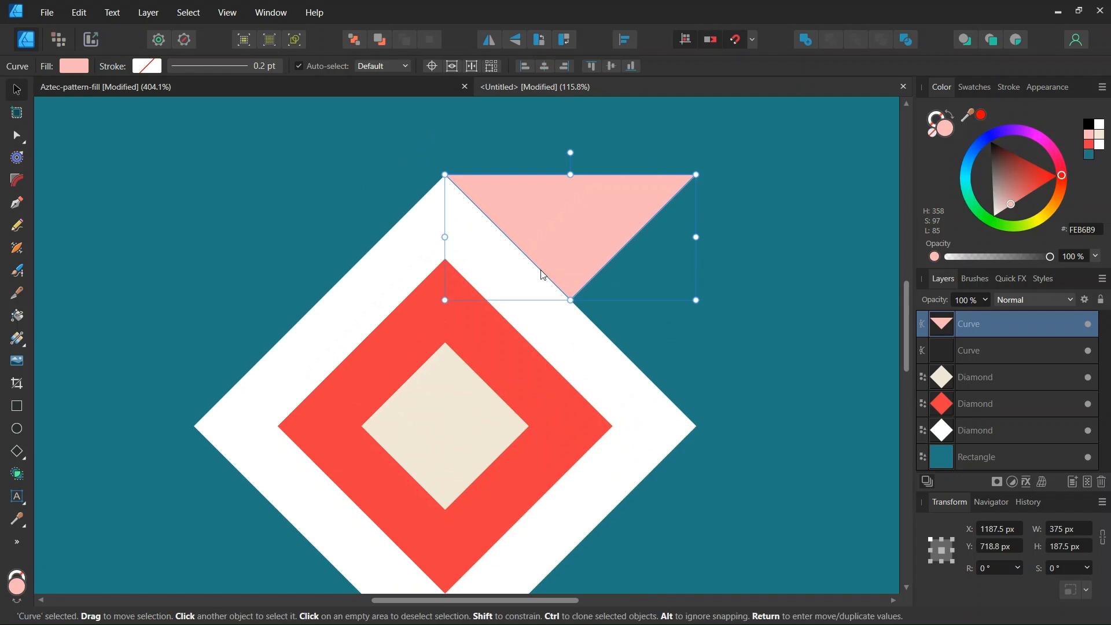
key("ctrl+j")
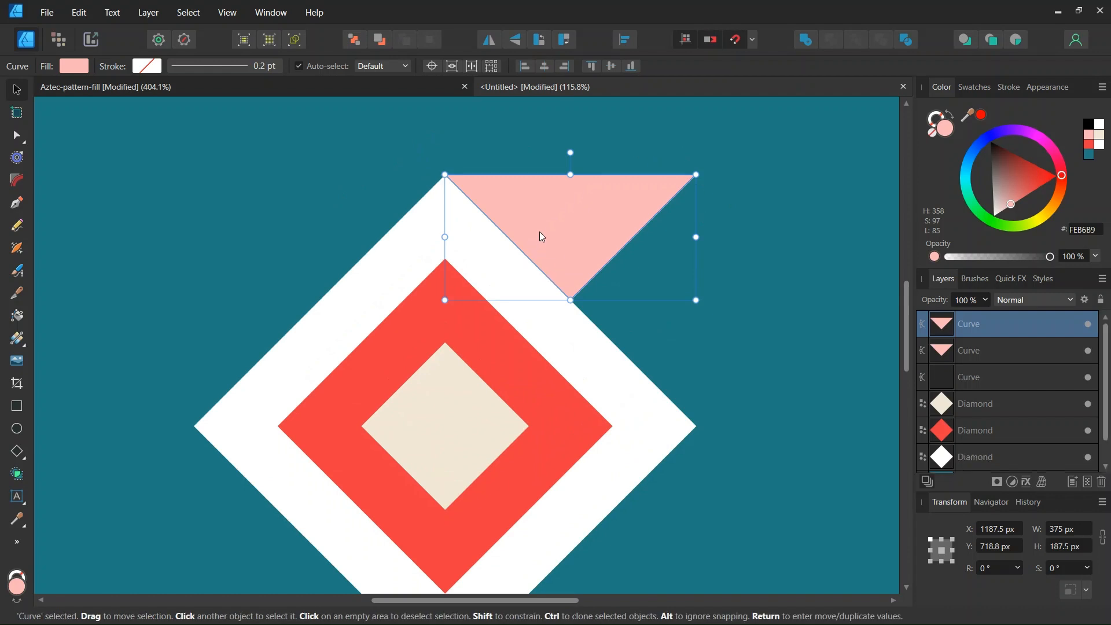
scroll(547, 227, "down", 2)
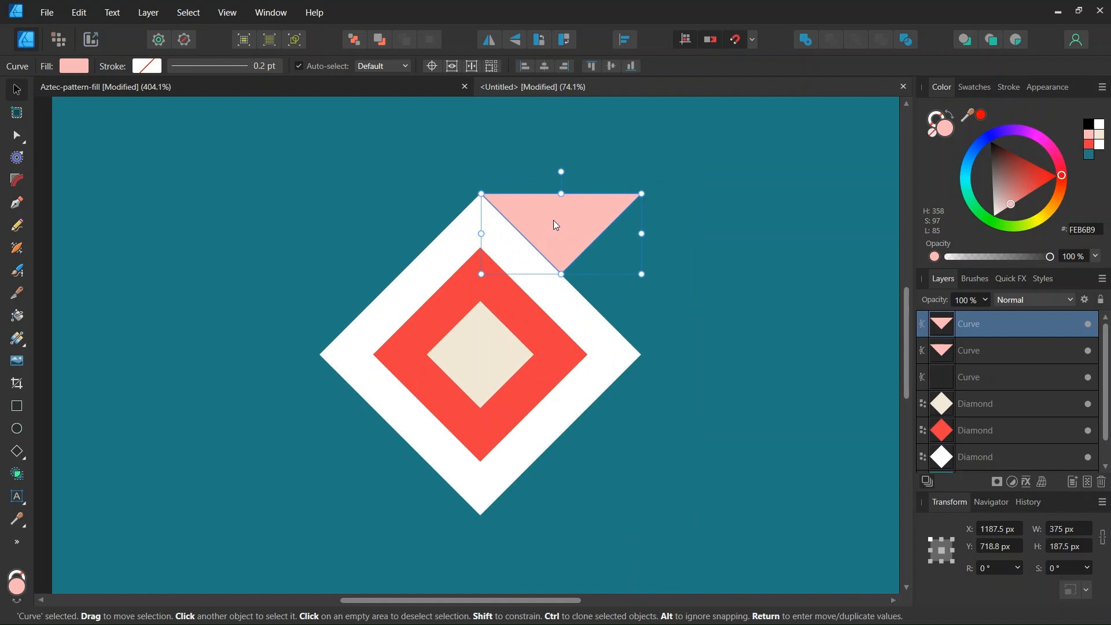
left_click_drag(553, 220, 474, 144)
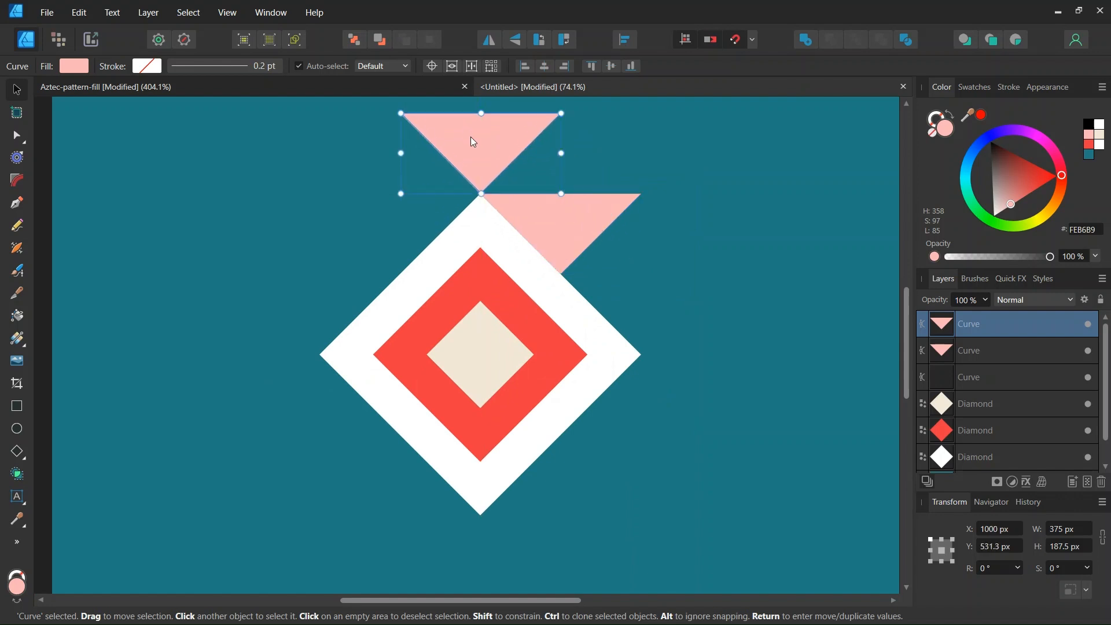
Duplicate the pink triangle on the diamond's upper-right edge and move the copy down that edge to X 1375, Y 906.3 px.
scroll(475, 147, "up", 2)
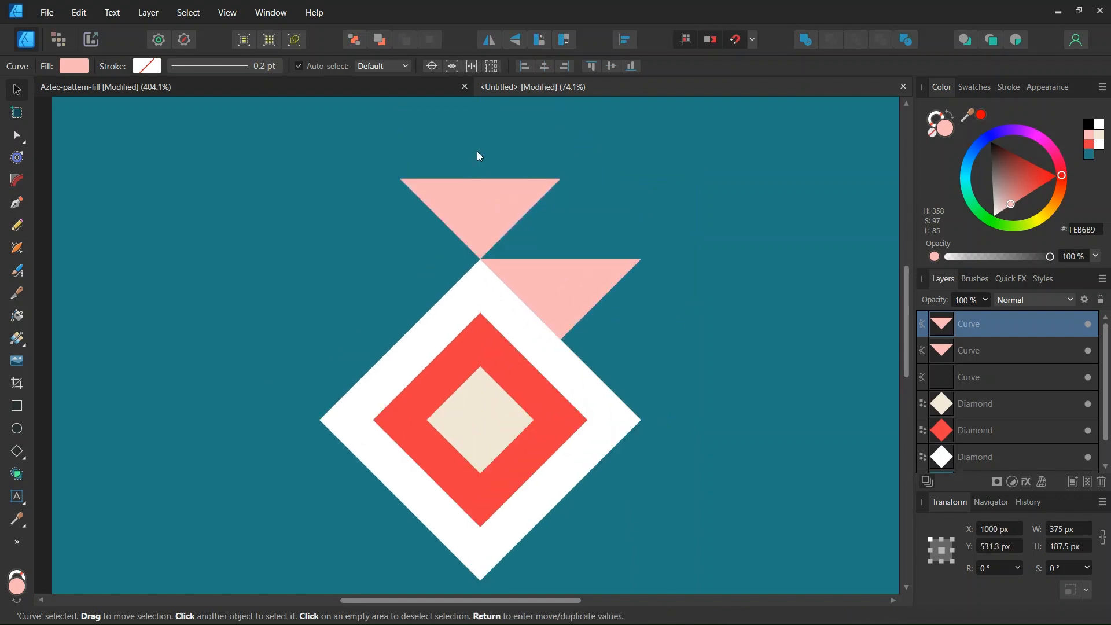
left_click(608, 293)
key("ctrl+j")
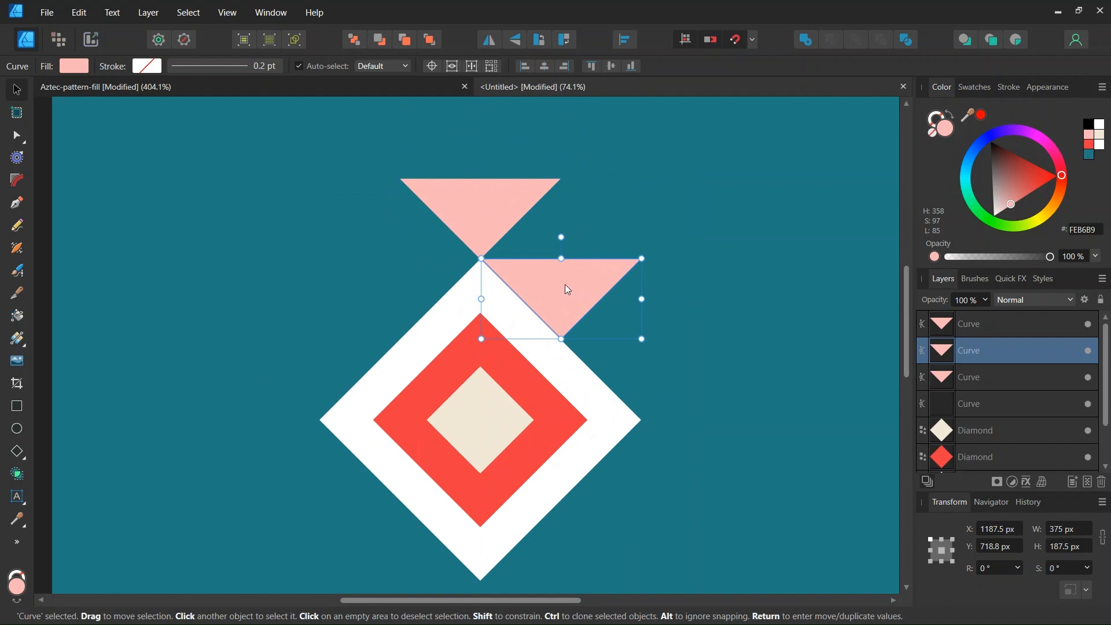
left_click_drag(568, 289, 648, 369)
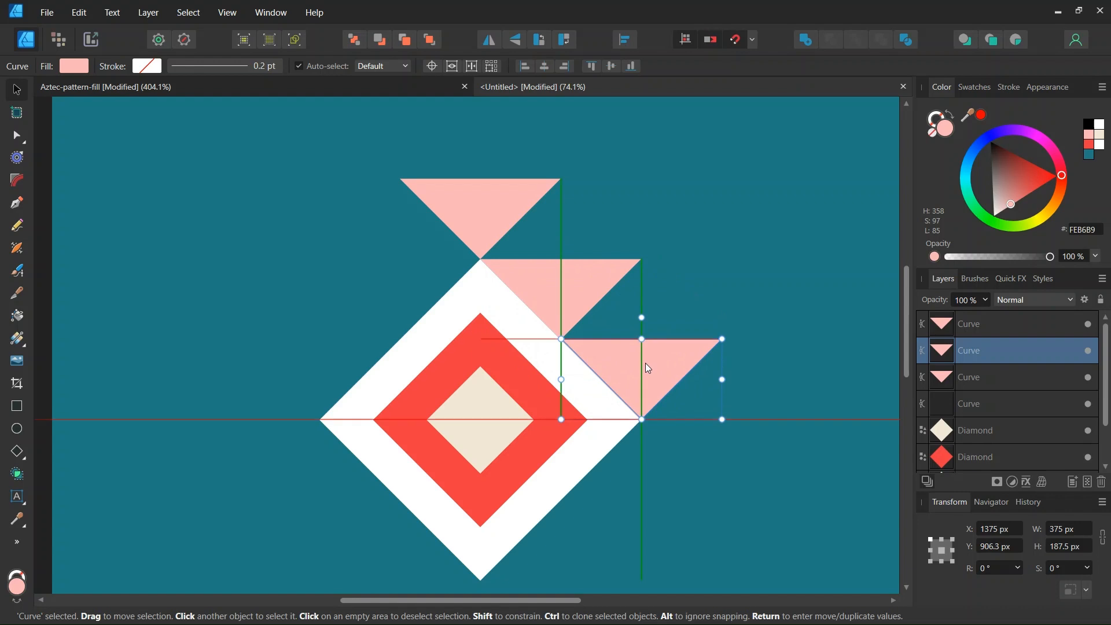
scroll(640, 382, "up", 1)
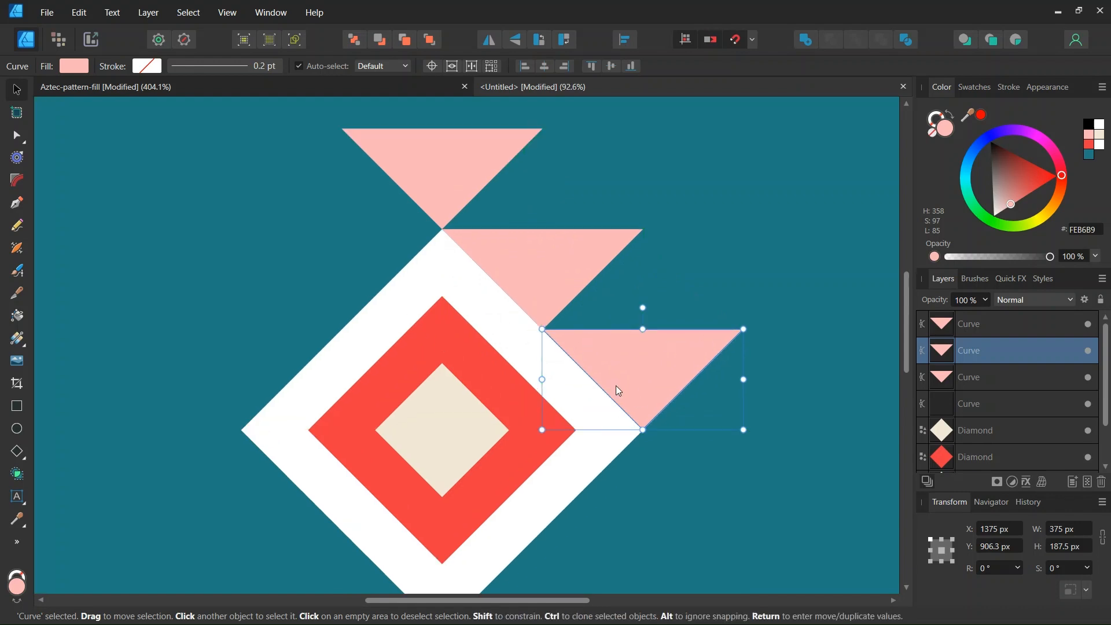
Duplicate the two triangles on the upper-right edge, flip the copies horizontally and place them along the upper-left edge at X 718.8 px.
left_click(546, 275, "shift")
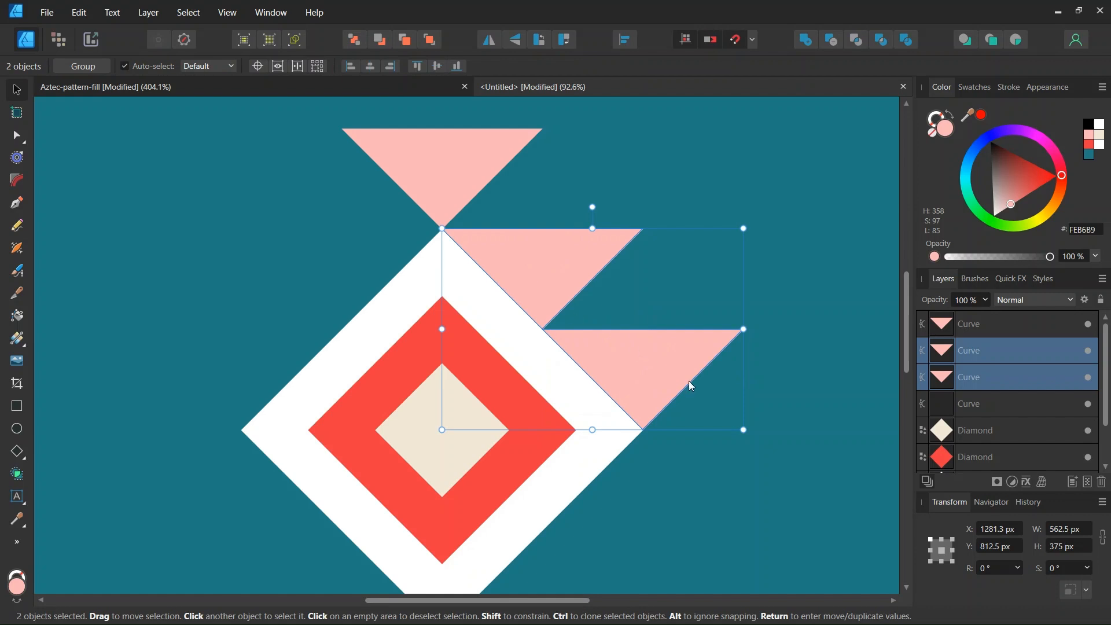
key("ctrl+j")
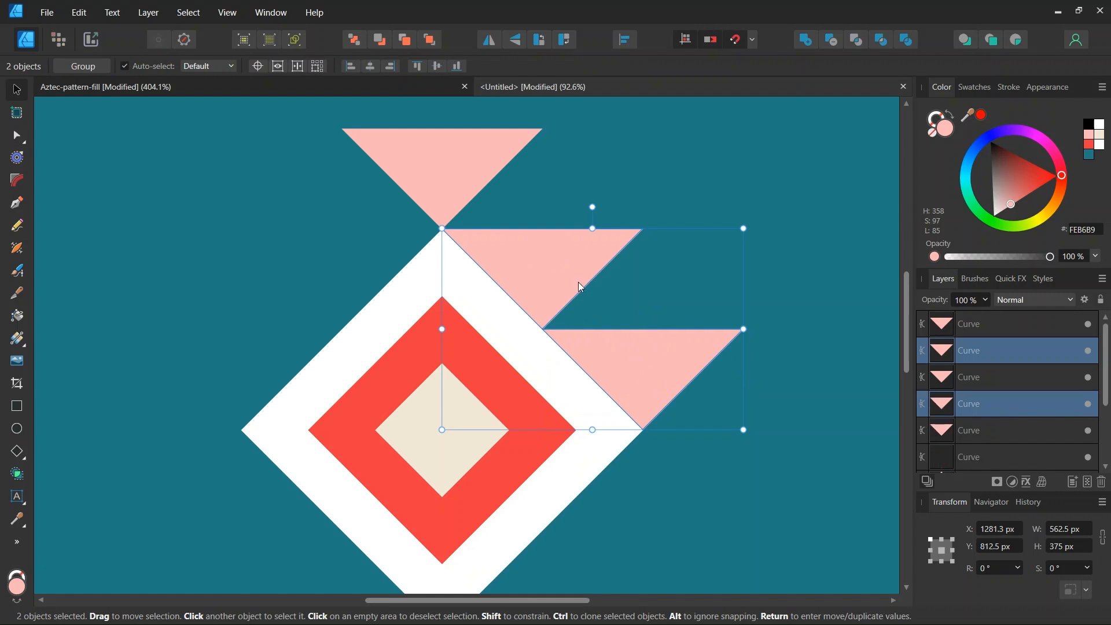
left_click(488, 40)
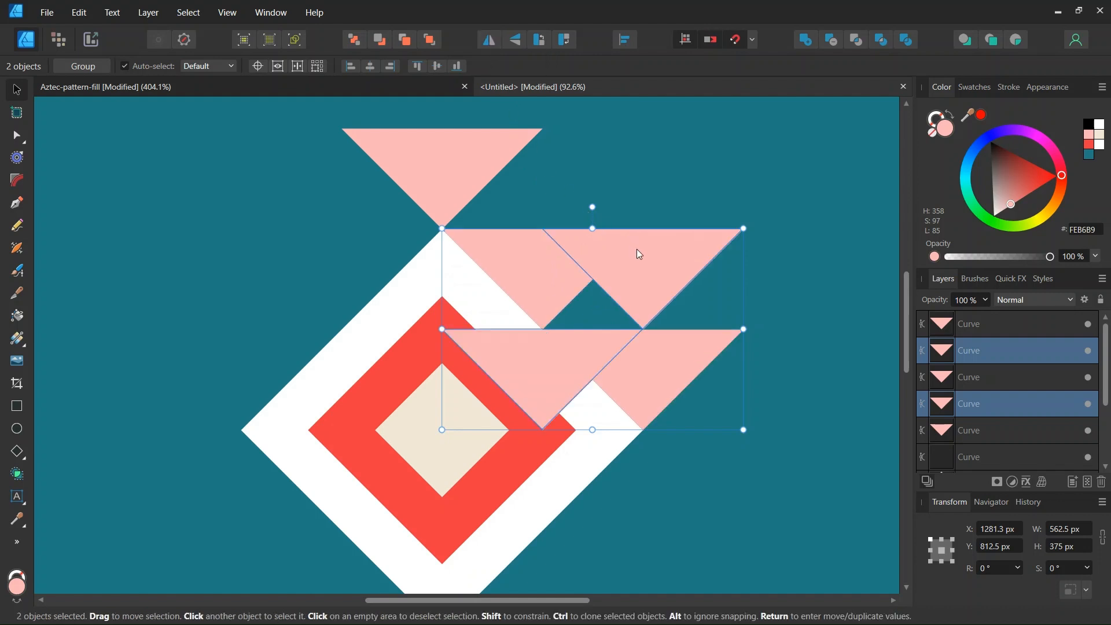
left_click_drag(636, 249, 333, 241)
scroll(367, 290, "down", 3)
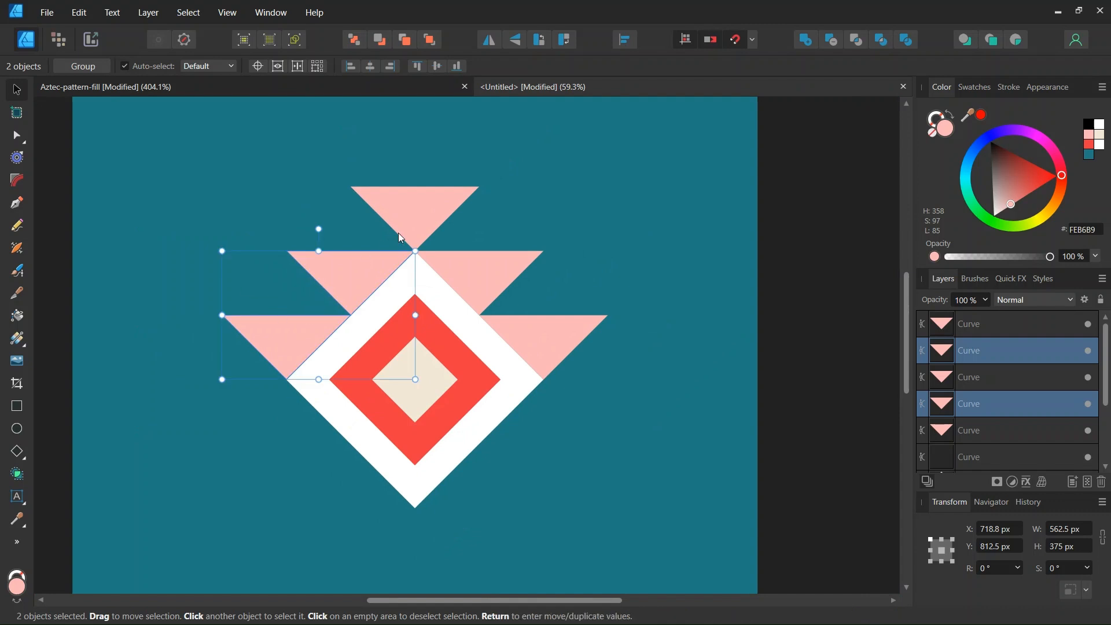
Select the five pink triangles above the diamond and group them.
left_click(998, 327)
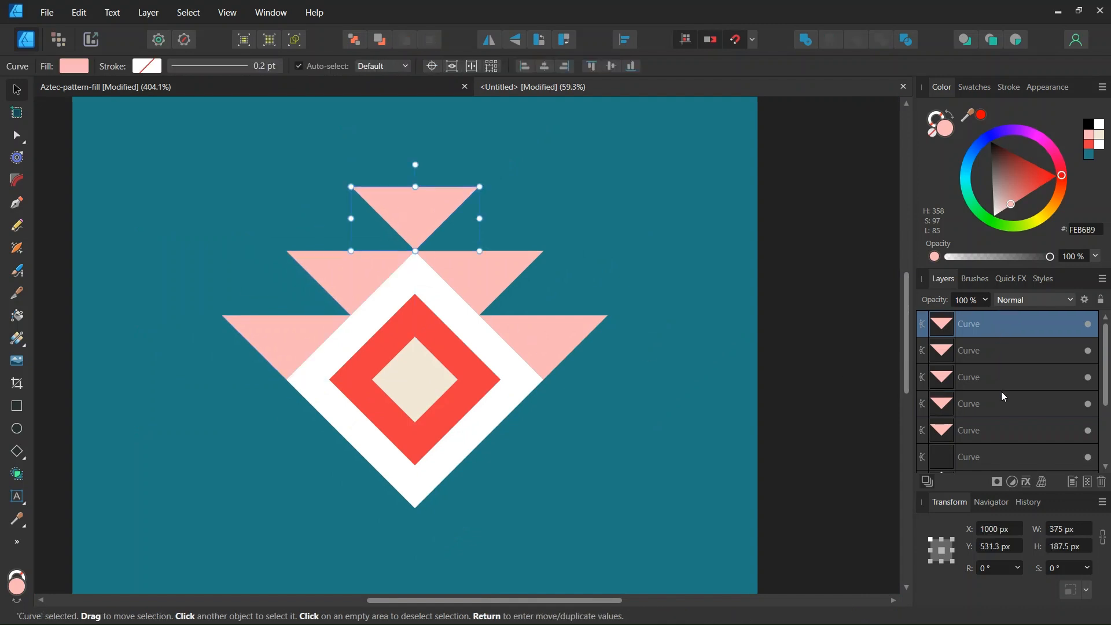
left_click(986, 428, "shift")
scroll(203, 291, "up", 1)
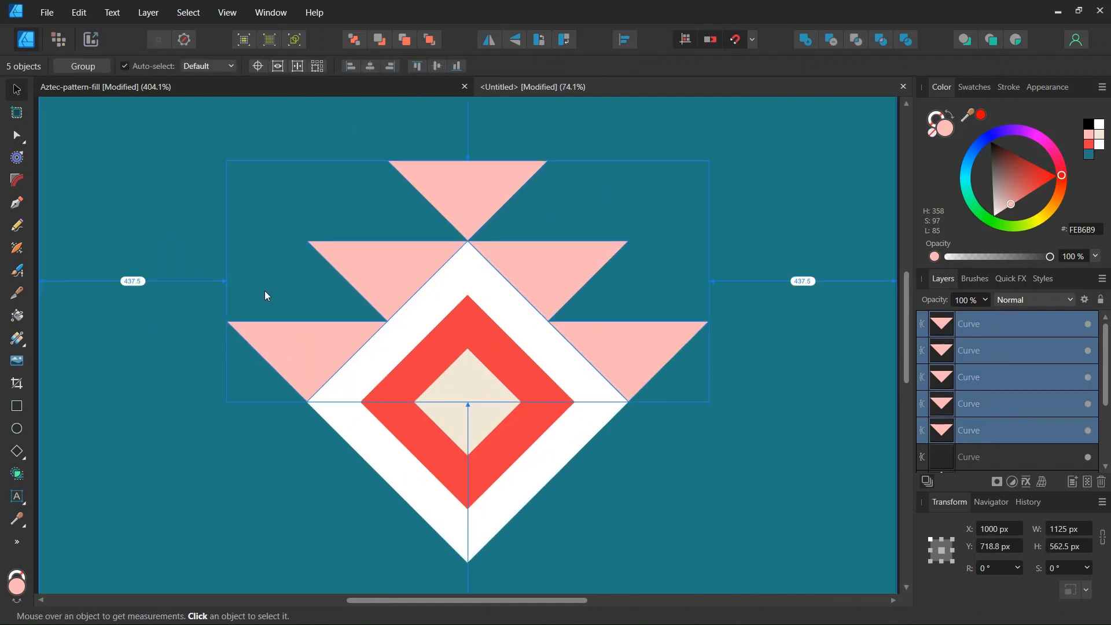
key("ctrl+g")
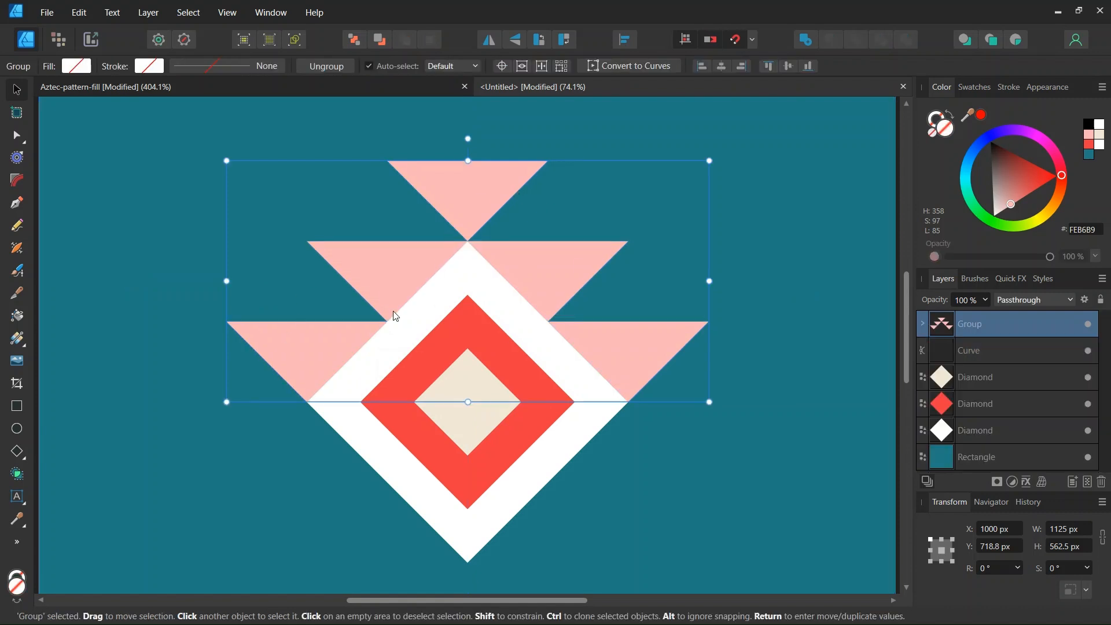
Duplicate the pink triangle group, flip the copy vertically and move it against the white diamond's lower half at X 1000, Y 1281.3 px.
key("ctrl+j")
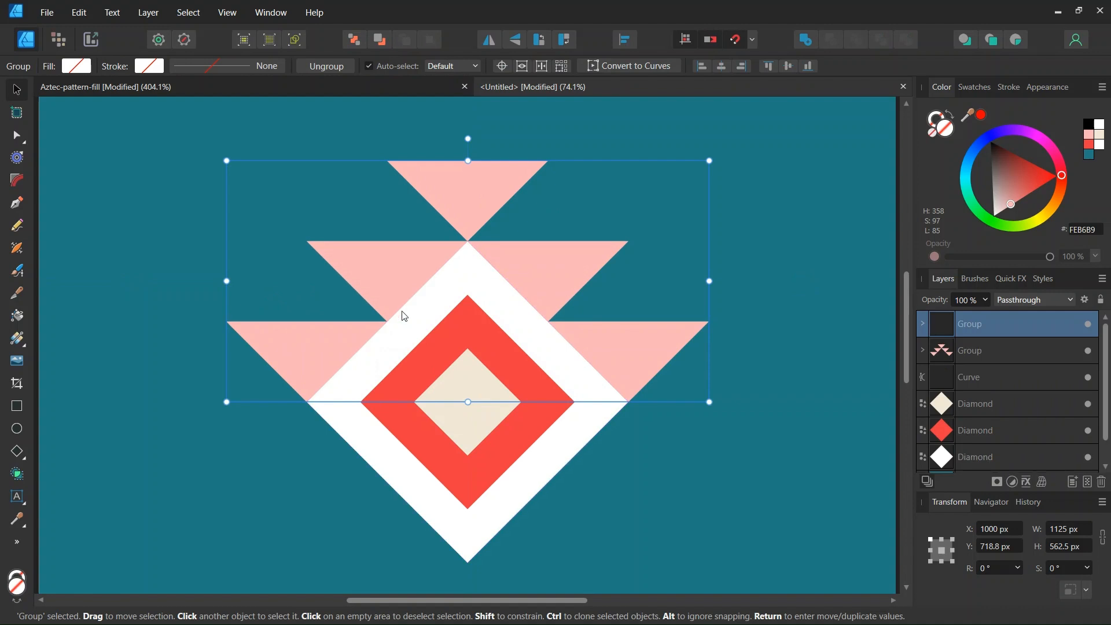
left_click(515, 39)
scroll(507, 348, "down", 2)
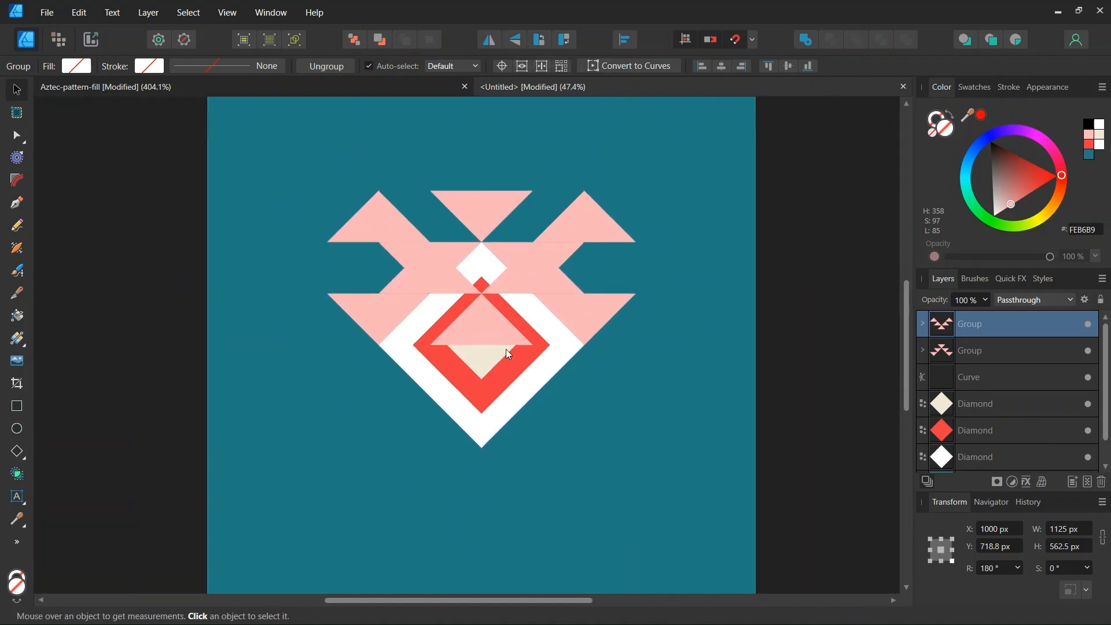
left_click_drag(480, 290, 482, 446)
scroll(482, 368, "up", 1)
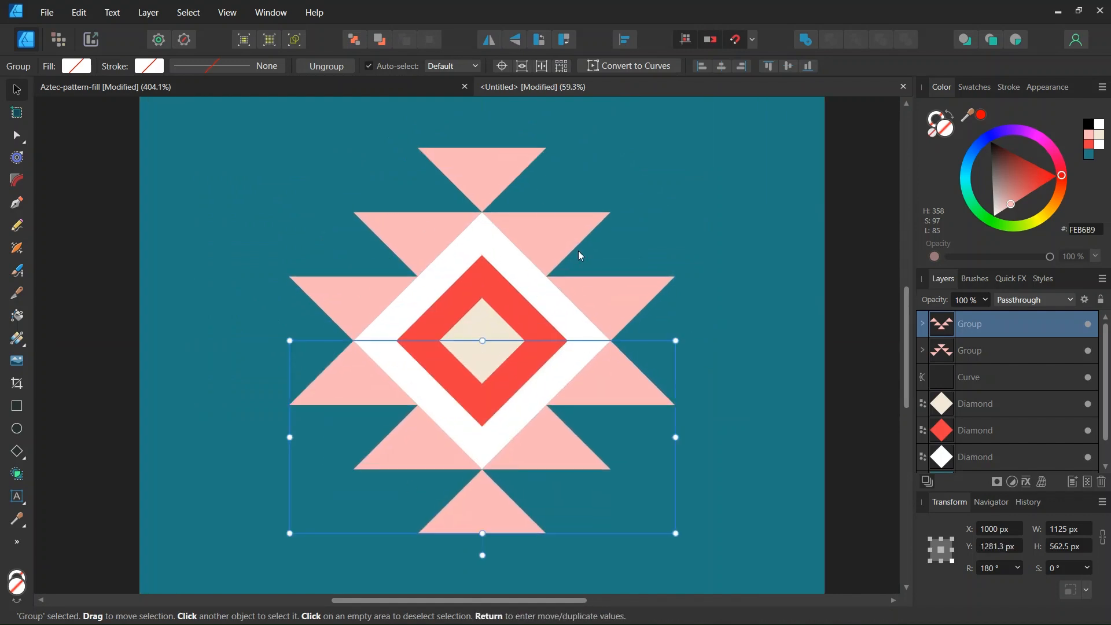
Examine the finished repeat around the outlined tile in the Aztec-pattern-fill document, including the corner motifs, and return to the untitled document.
left_click(674, 200)
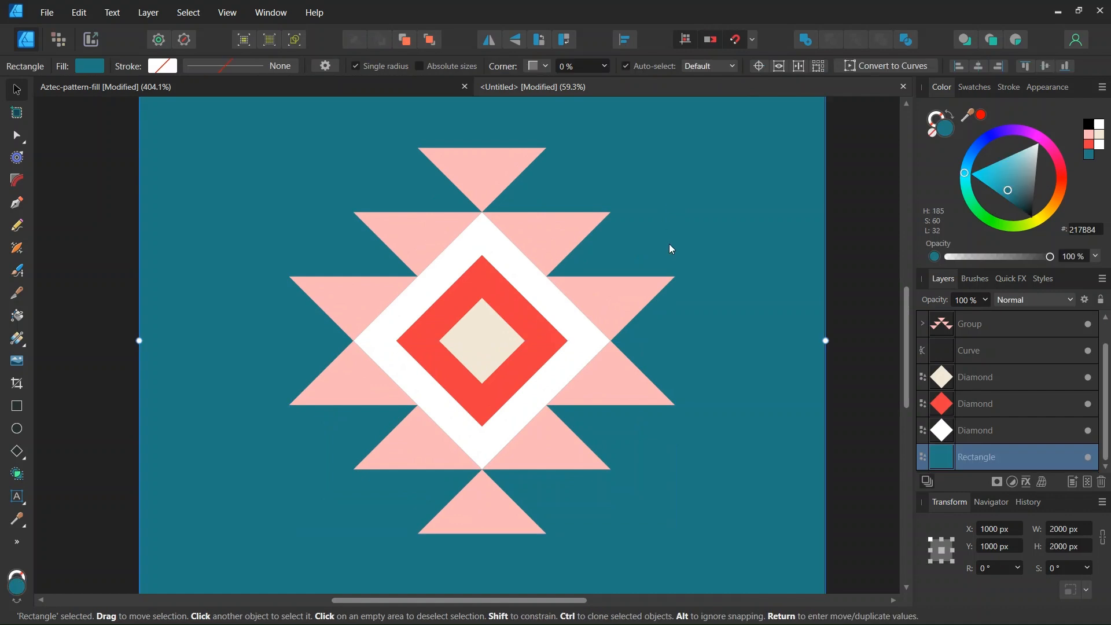
scroll(673, 258, "down", 2)
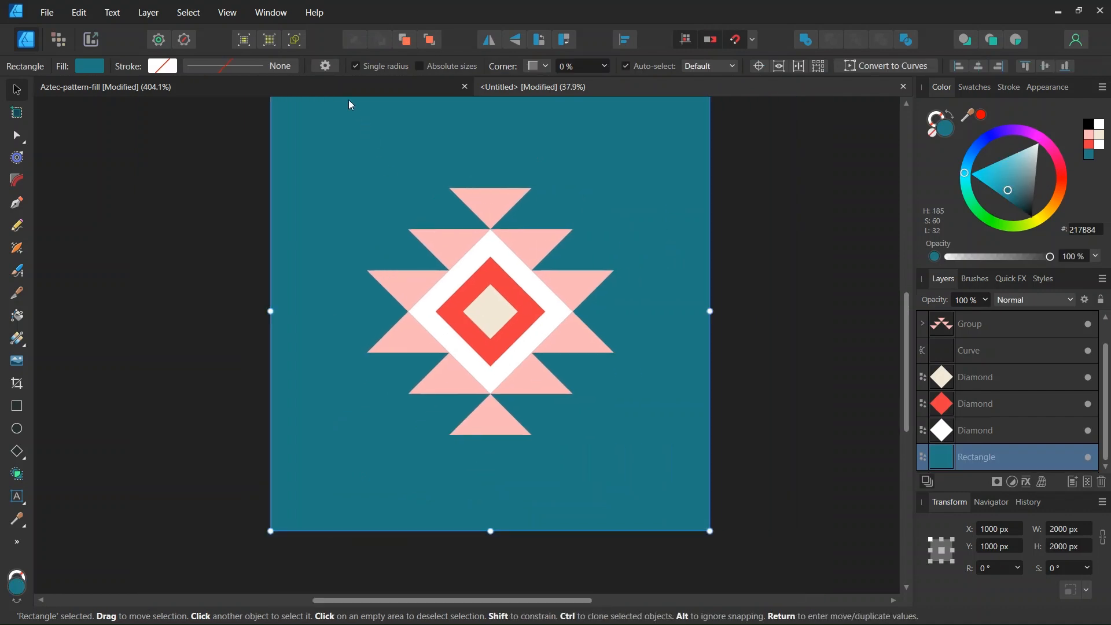
left_click(350, 88)
scroll(486, 273, "down", 1)
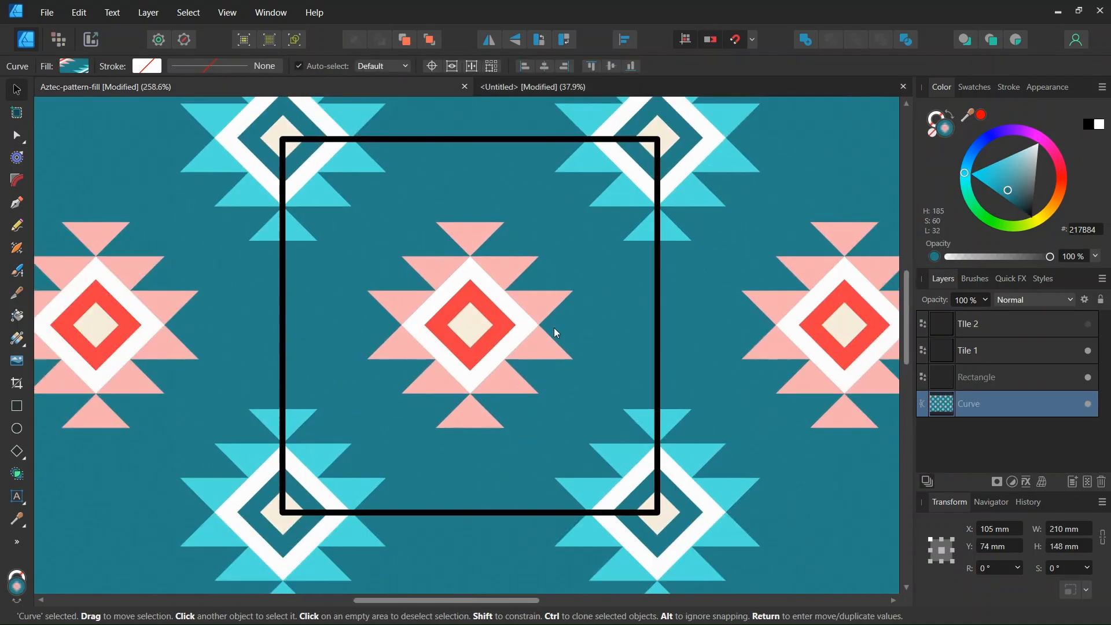
scroll(557, 332, "down", 2)
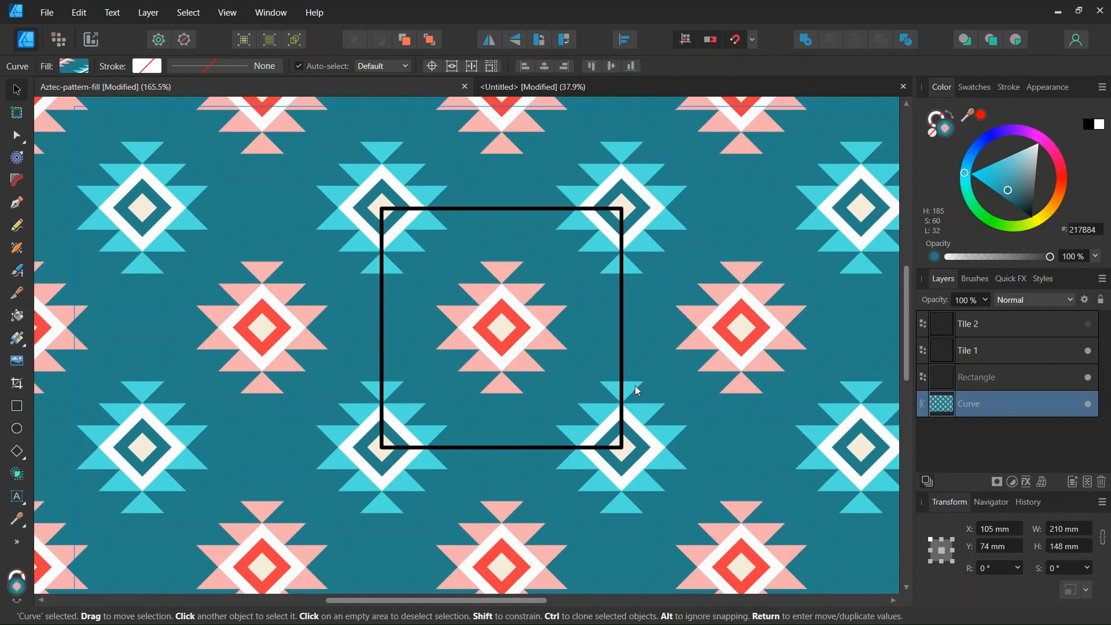
left_click(537, 88)
Group all triangles and diamonds of the motif, leaving out the teal background rectangle.
left_click(978, 322)
scroll(980, 345, "down", 1)
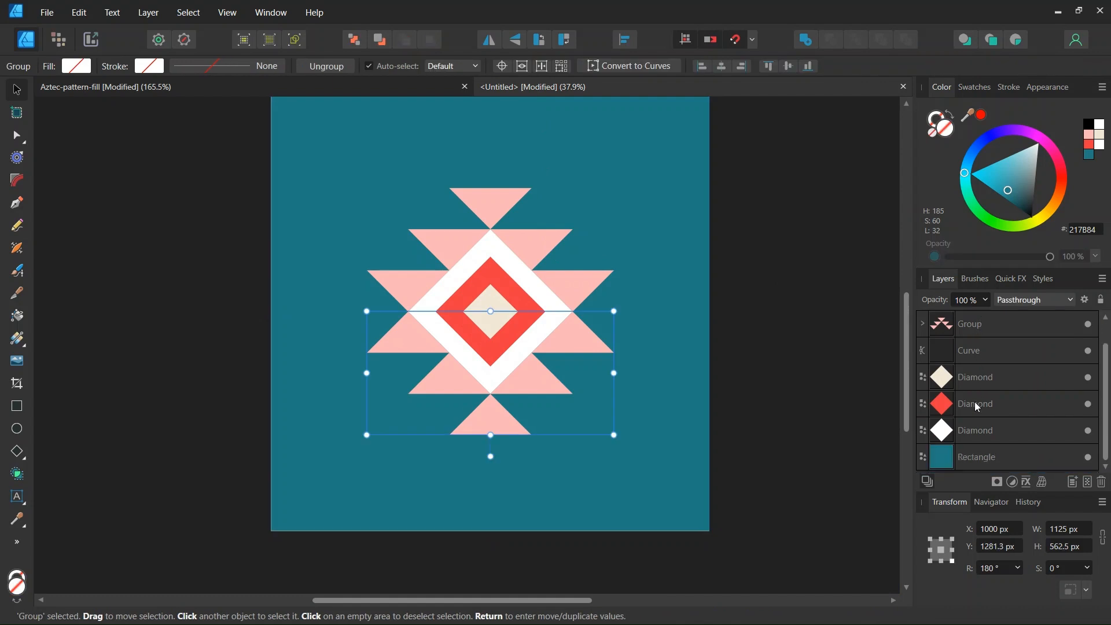
left_click(974, 427, "shift")
scroll(574, 356, "down", 2)
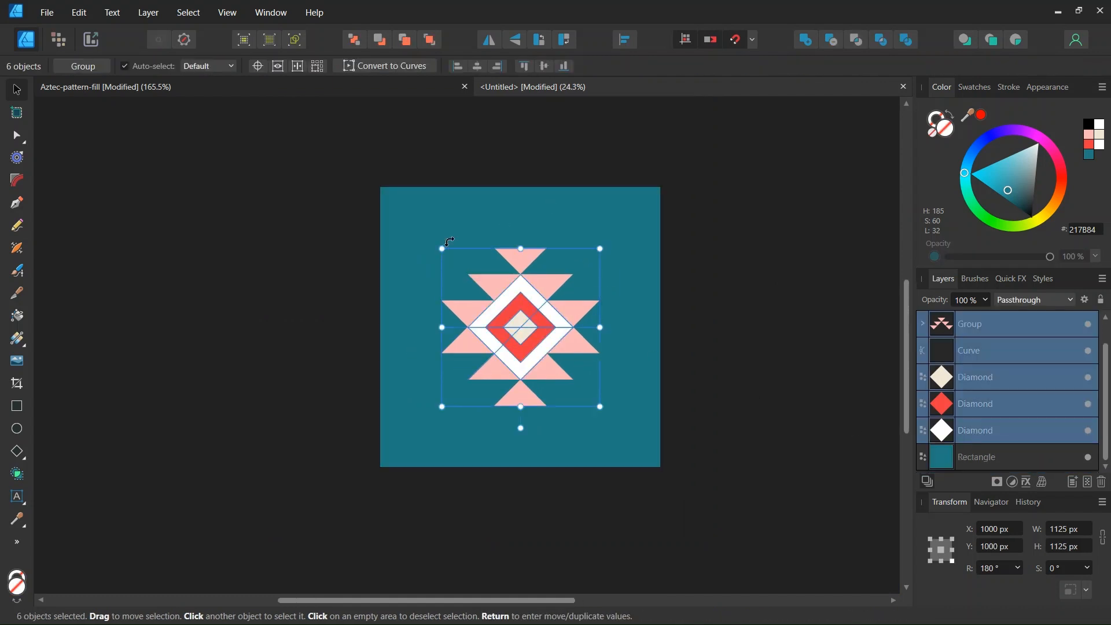
key("ctrl+g")
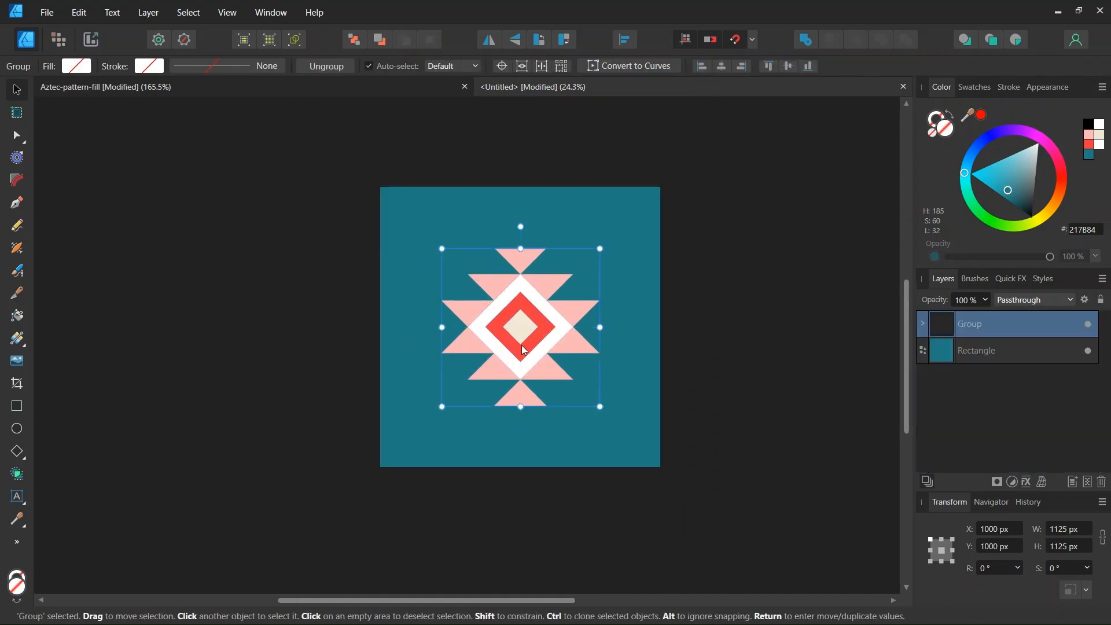
scroll(524, 349, "up", 2)
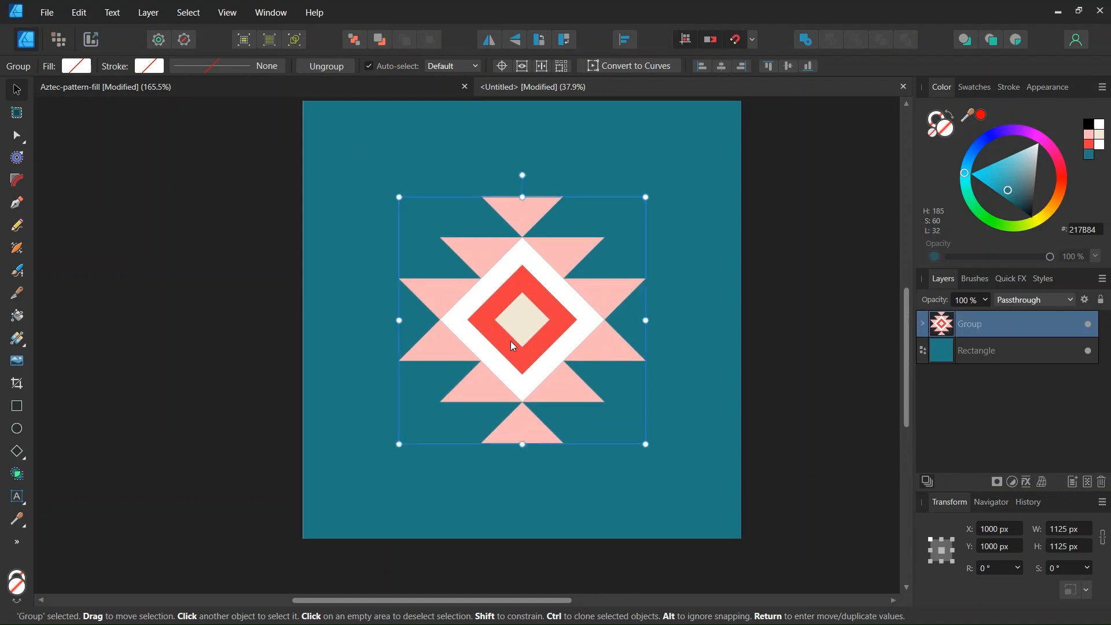
Duplicate the motif group and fill the copy's upper and lower triangle groups with 4CDDDA.
key("ctrl+j")
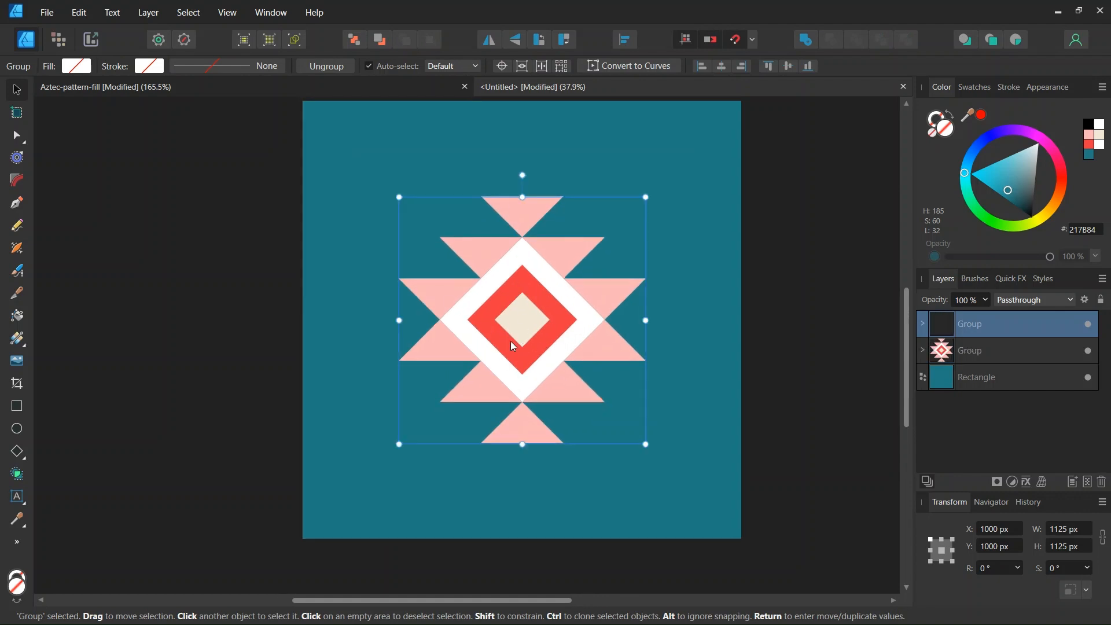
scroll(546, 334, "up", 1)
left_click(923, 324)
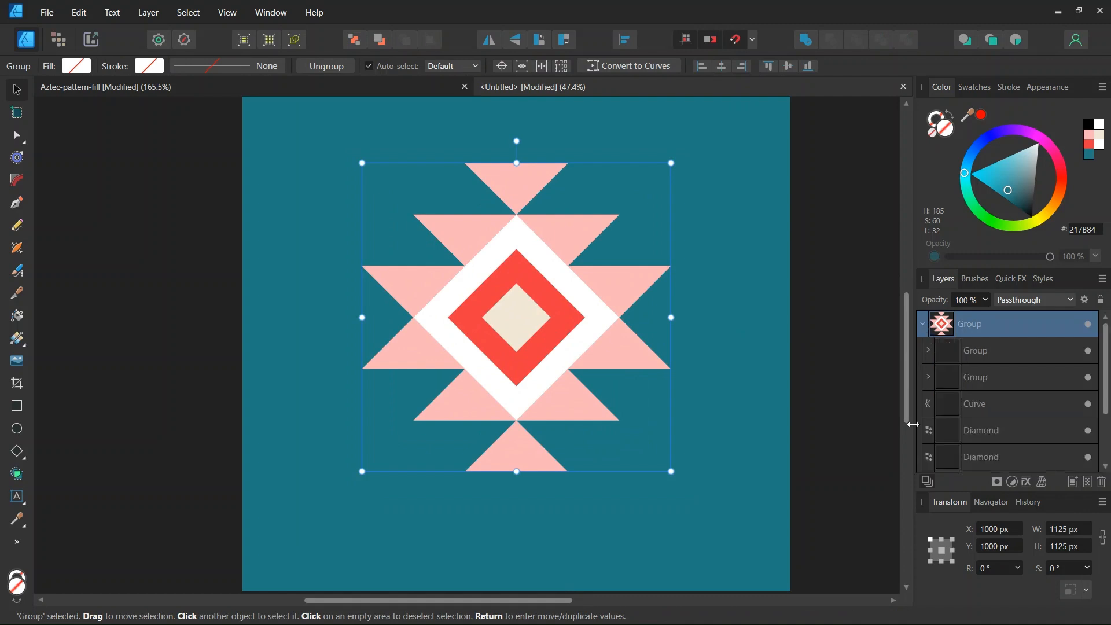
left_click(978, 354)
left_click(985, 377, "shift")
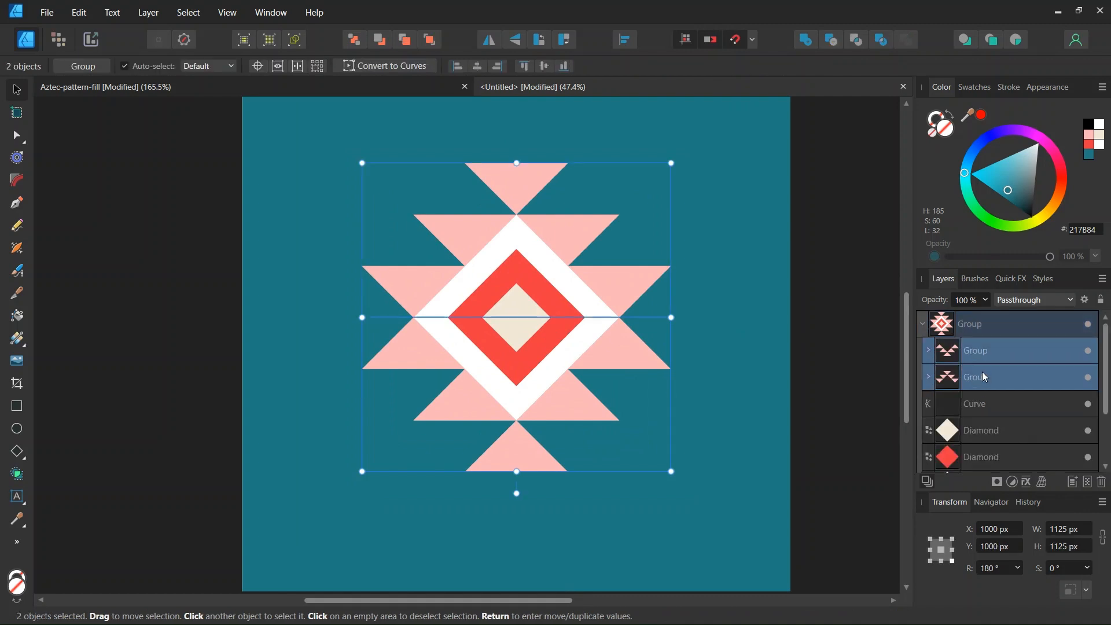
left_click(1070, 230)
type("ECDDDA")
key("Return")
scroll(594, 282, "up", 1)
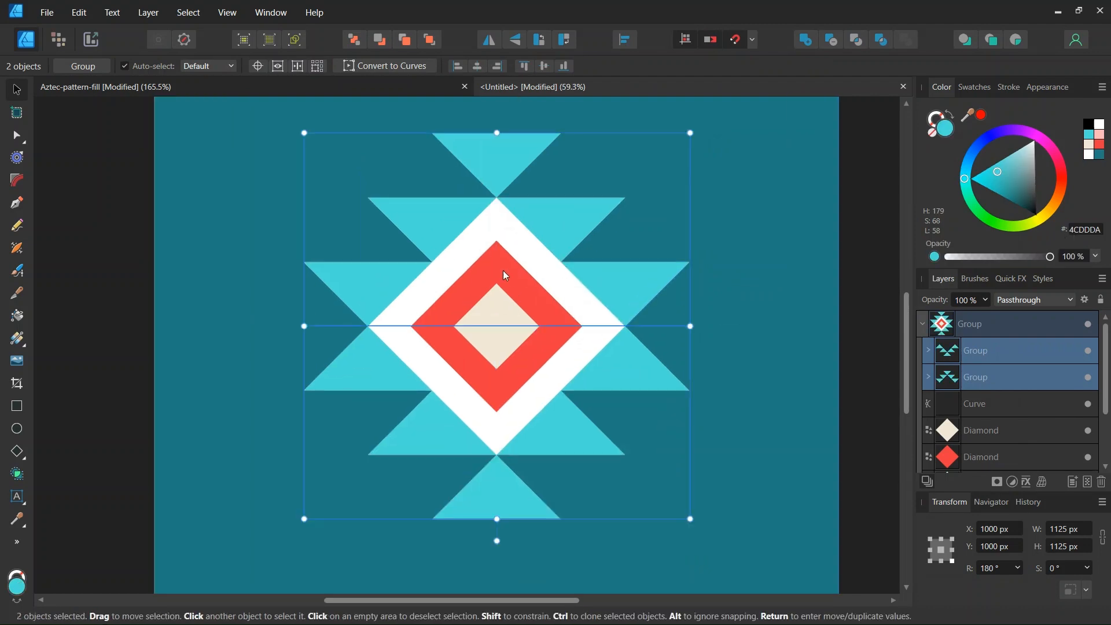
scroll(502, 270, "down", 1)
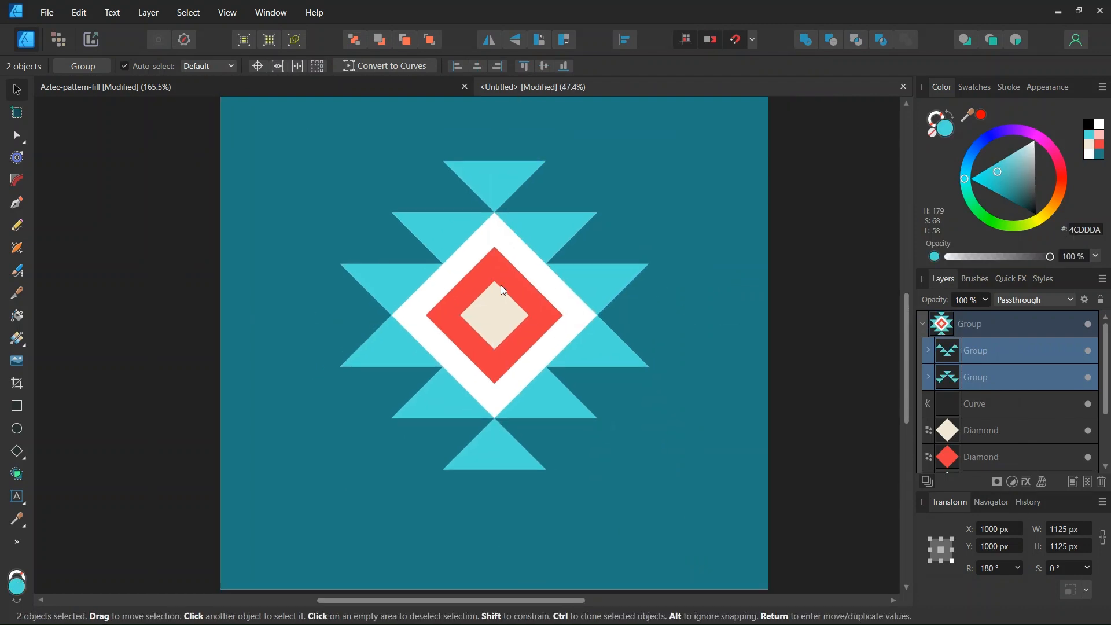
Fill the red diamond inside the turquoise motif with the background teal 217B84.
left_click(971, 455)
scroll(451, 313, "up", 2)
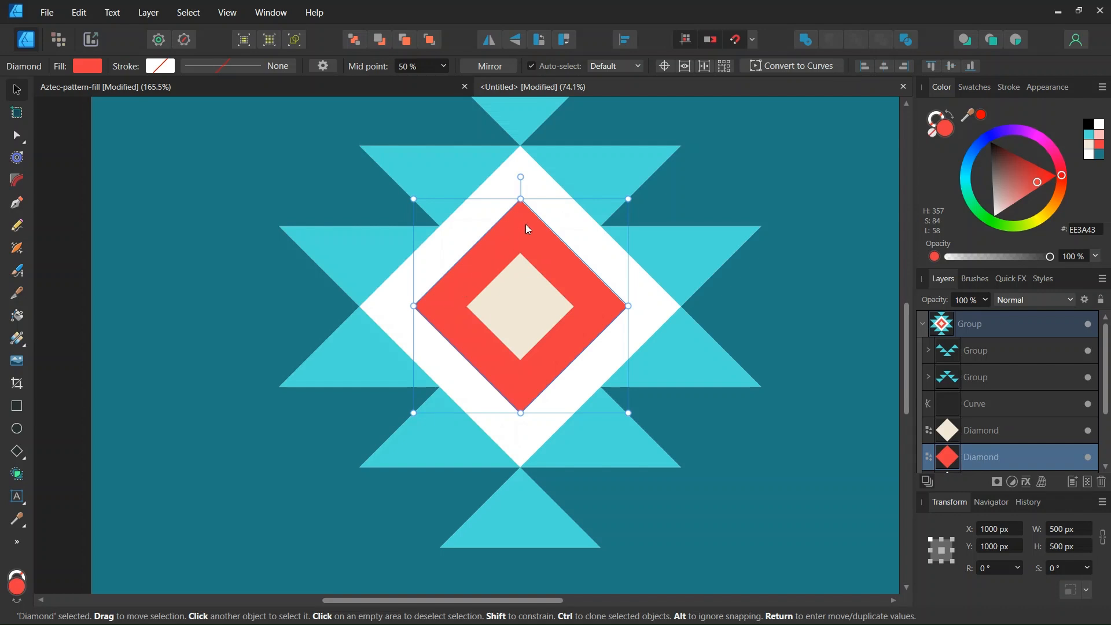
left_click(1098, 155)
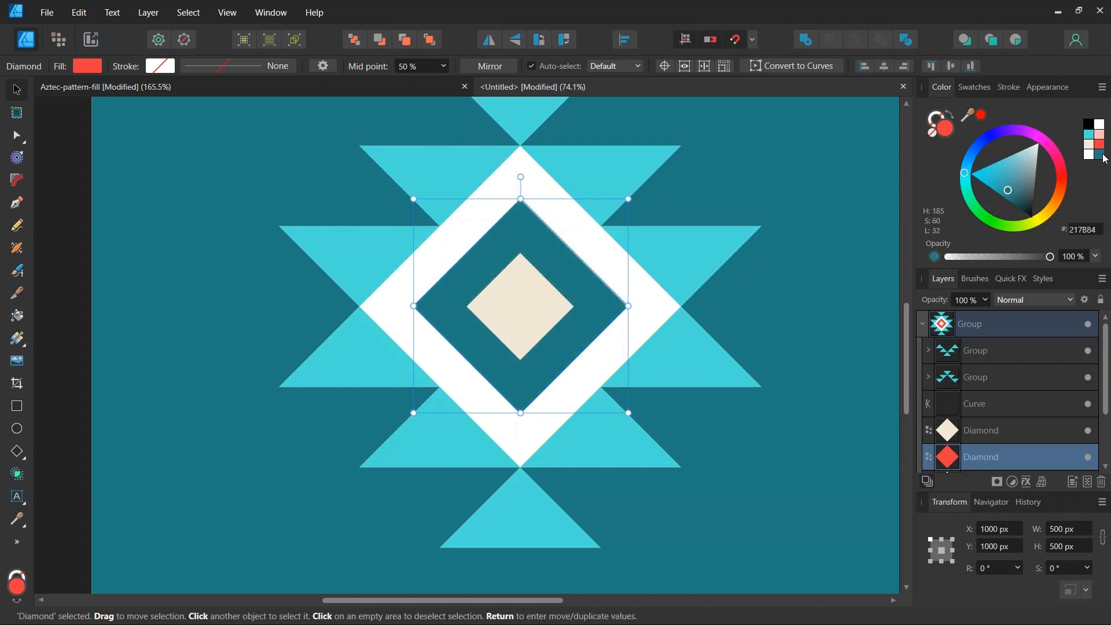
scroll(737, 286, "down", 1)
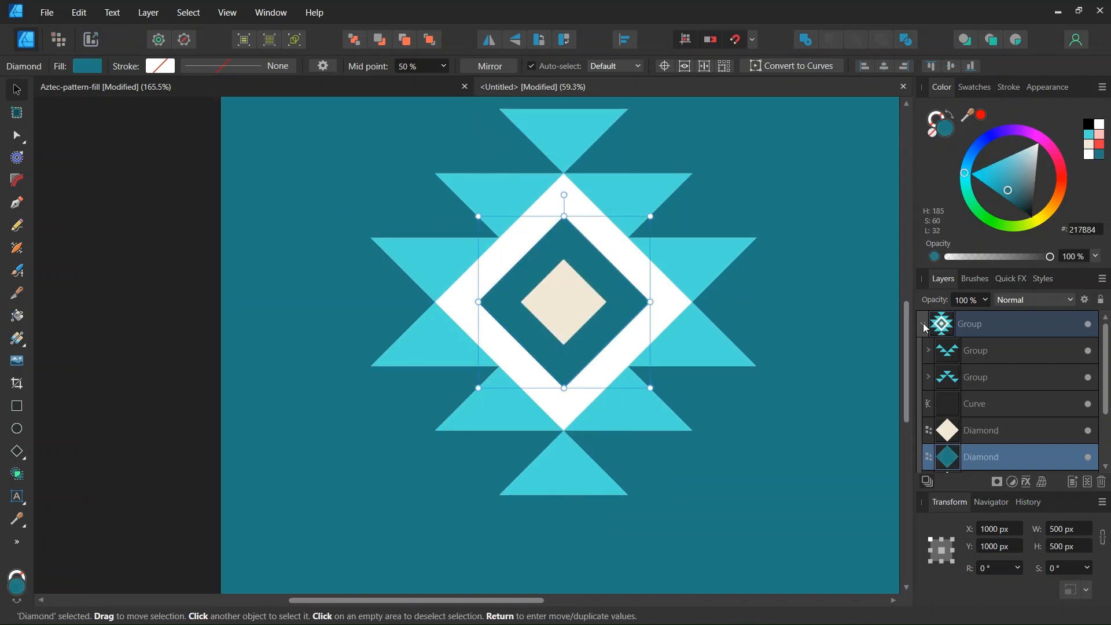
left_click(923, 325)
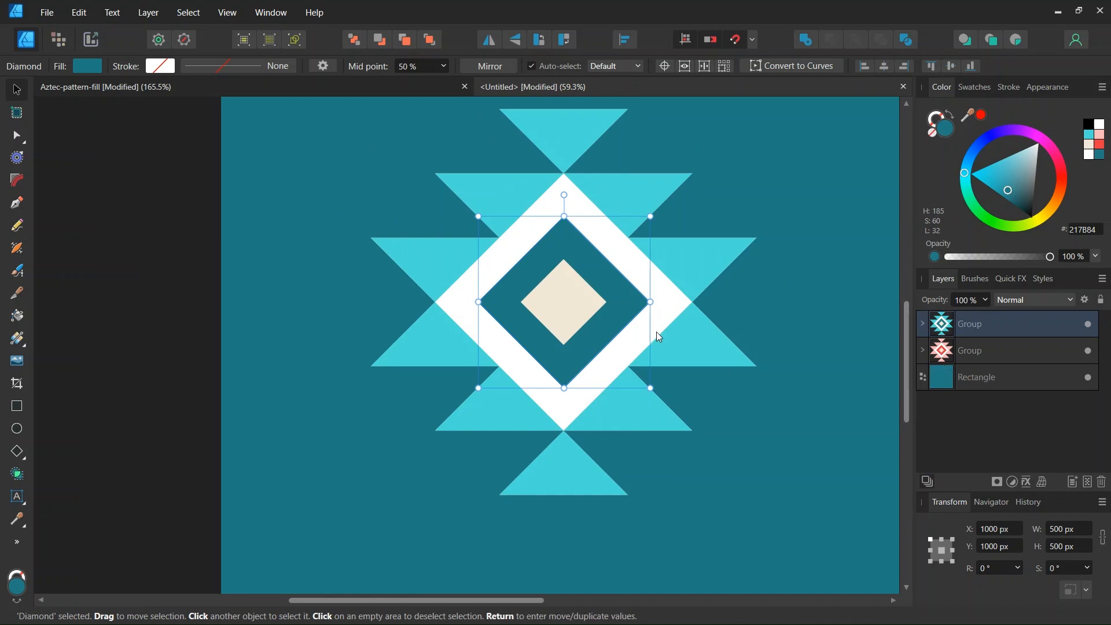
Move the turquoise motif so it is centred on the page's top-left corner at X 0, Y 0 px and check its edge distances.
left_click(977, 324)
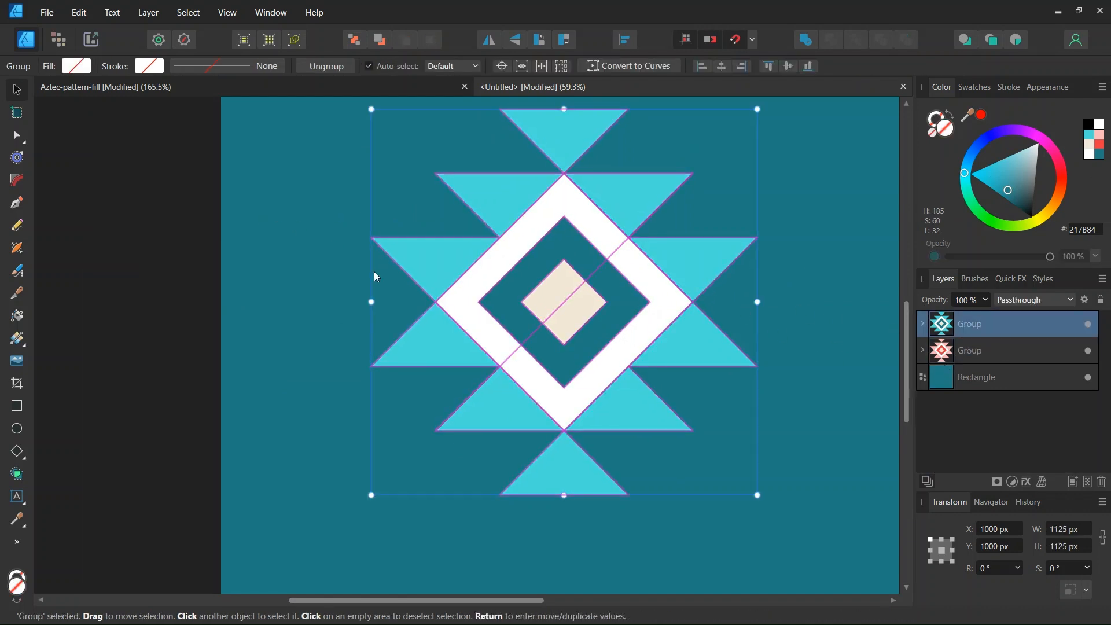
scroll(552, 336, "down", 2)
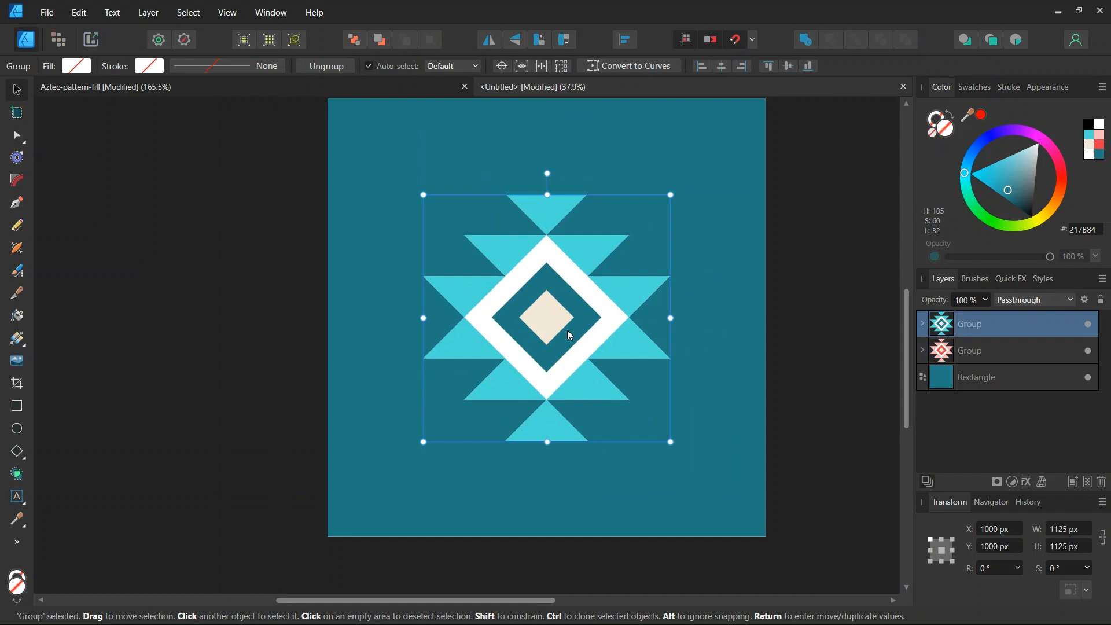
scroll(557, 332, "up", 2)
left_click_drag(522, 360, 324, 151)
scroll(248, 147, "down", 1)
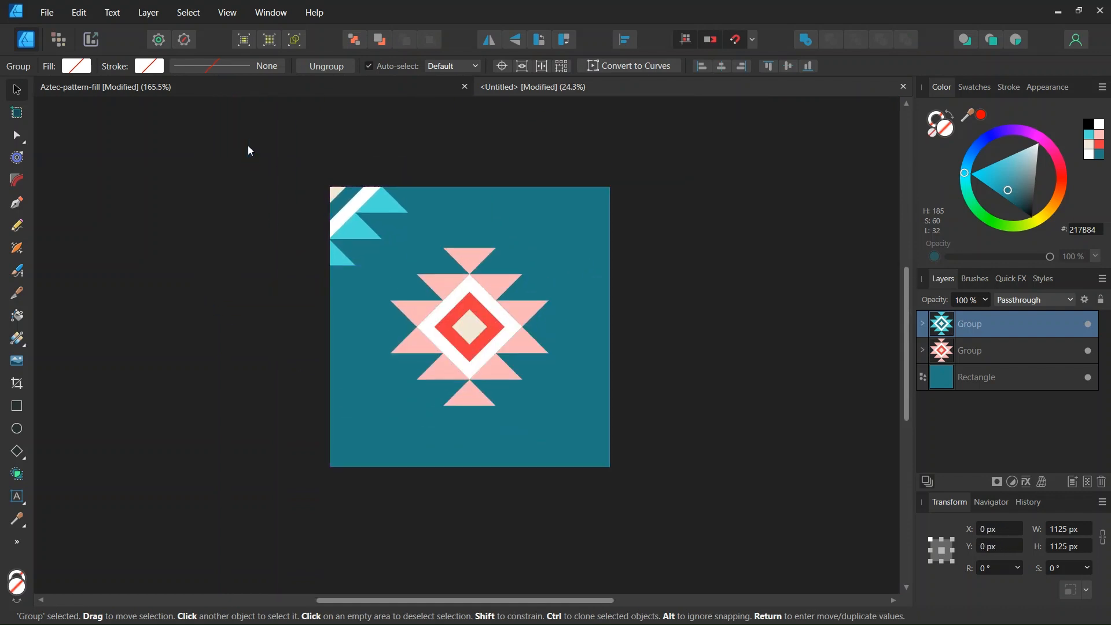
scroll(233, 161, "up", 1)
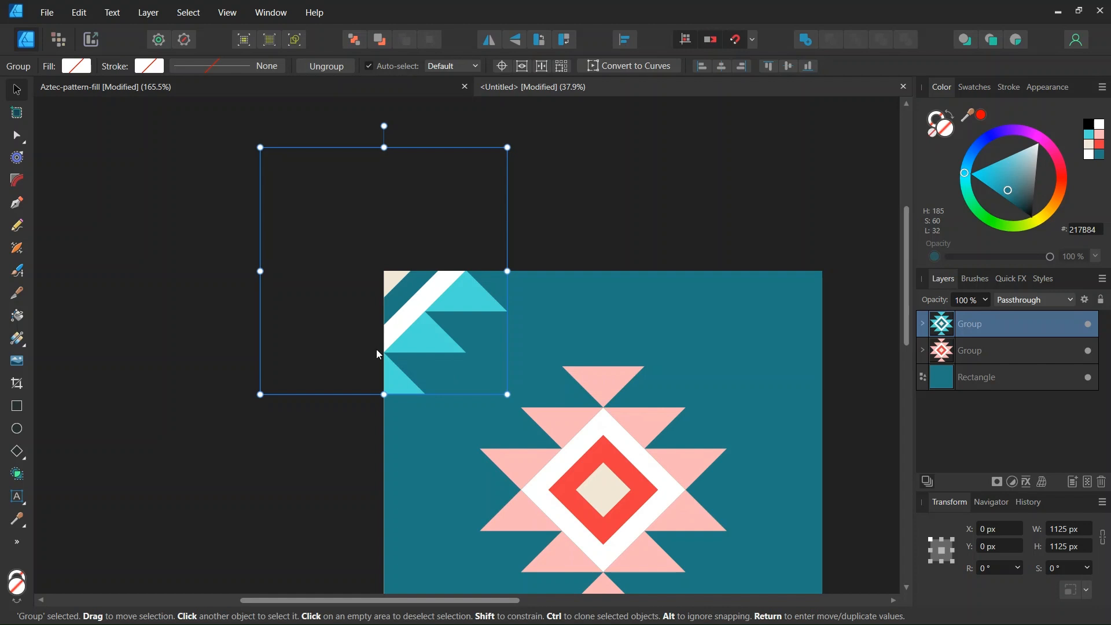
key("alt")
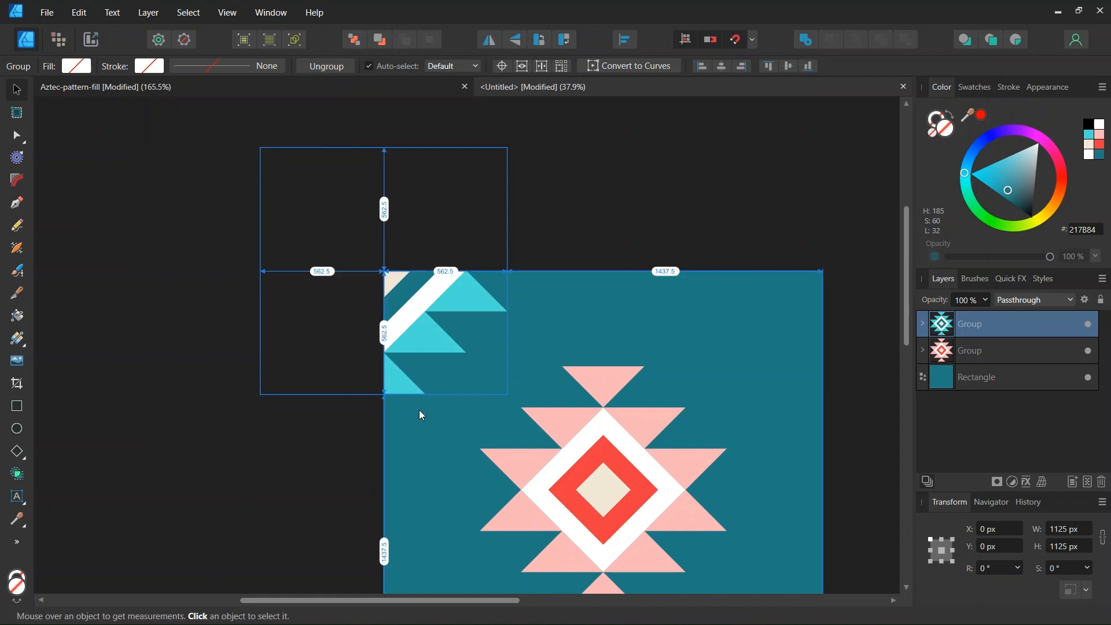
Duplicate the turquoise corner motif and centre the copy on the page's top-right corner at X 2000, Y 0 px.
key("ctrl+j")
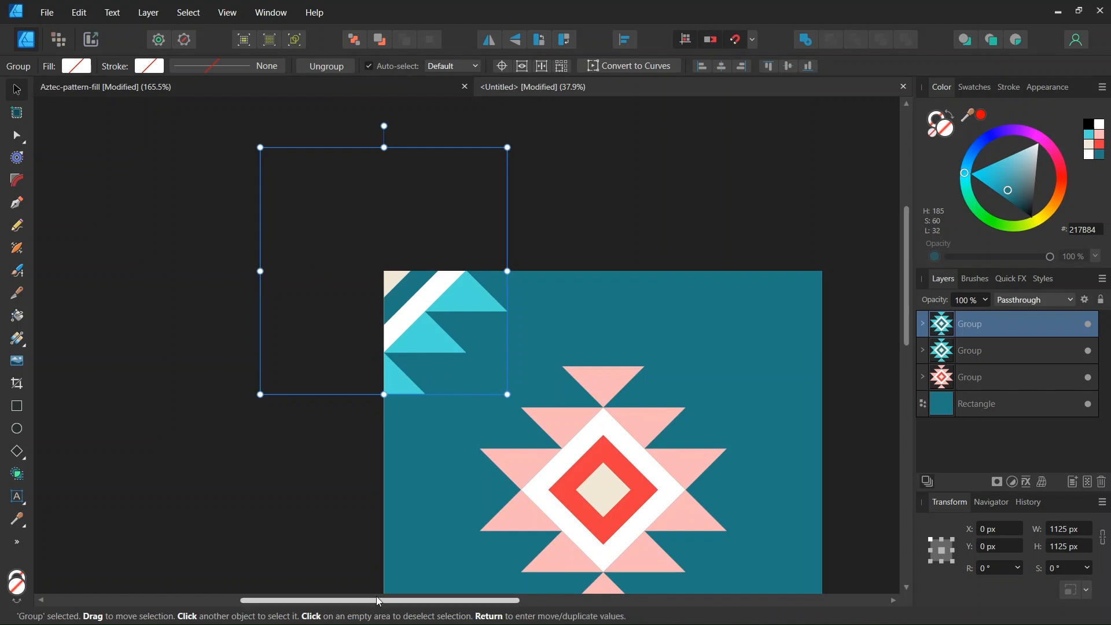
left_click_drag(379, 600, 417, 601)
left_click_drag(367, 325, 800, 326)
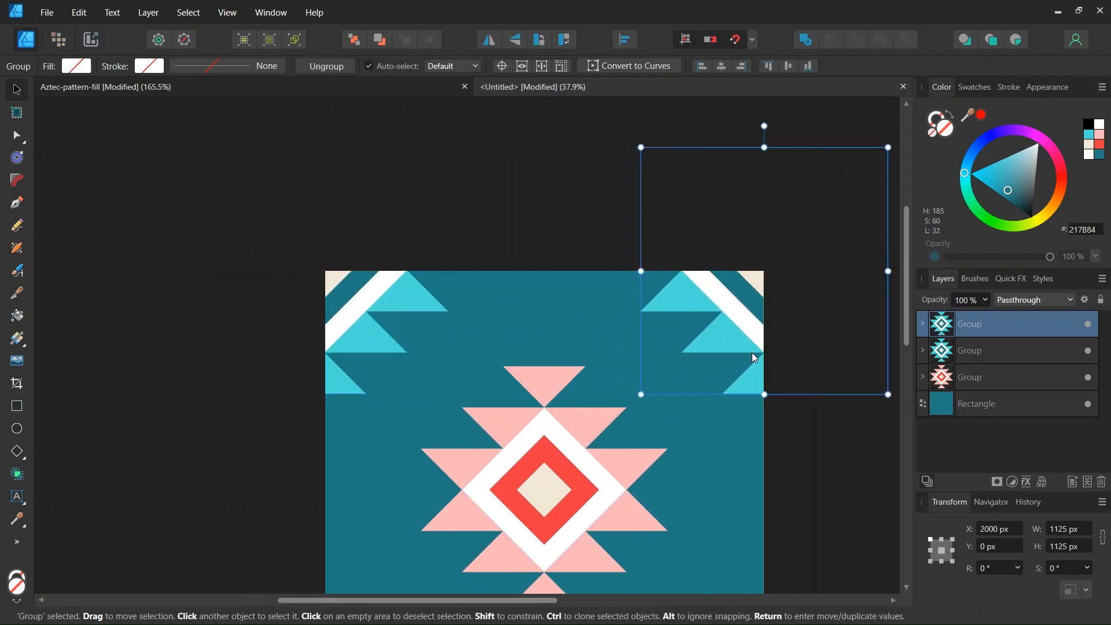
scroll(751, 353, "down", 1, "ctrl")
Duplicate both top corner motifs and move the copies down onto the page's bottom corners, with the pair at X 1000, Y 2000 px.
left_click(455, 313, "shift")
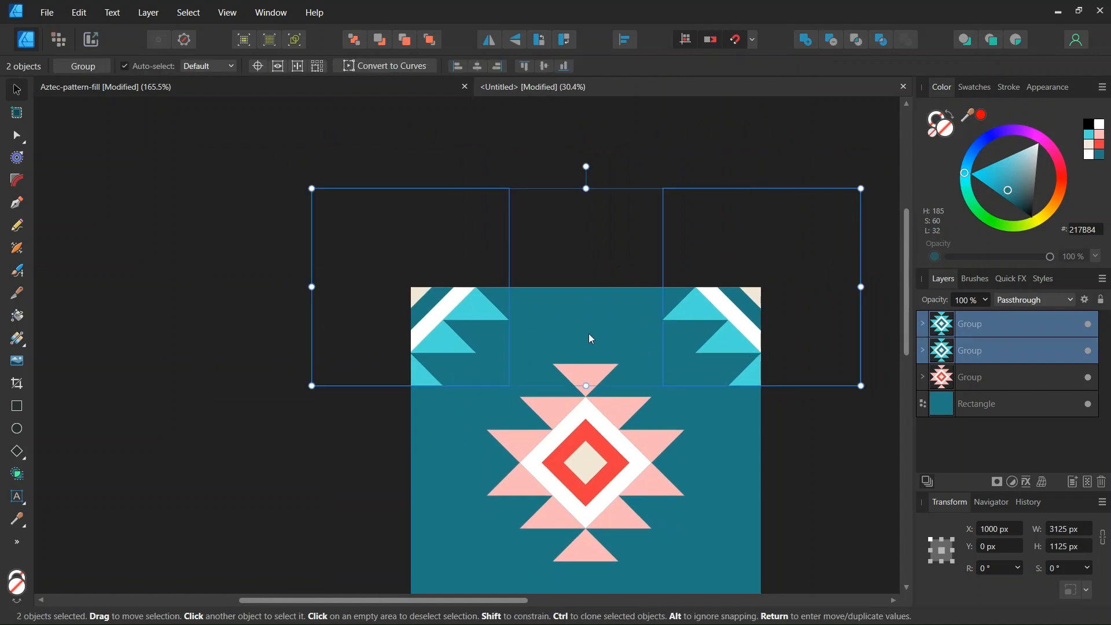
key("ctrl+j")
scroll(591, 339, "down", 2, "ctrl")
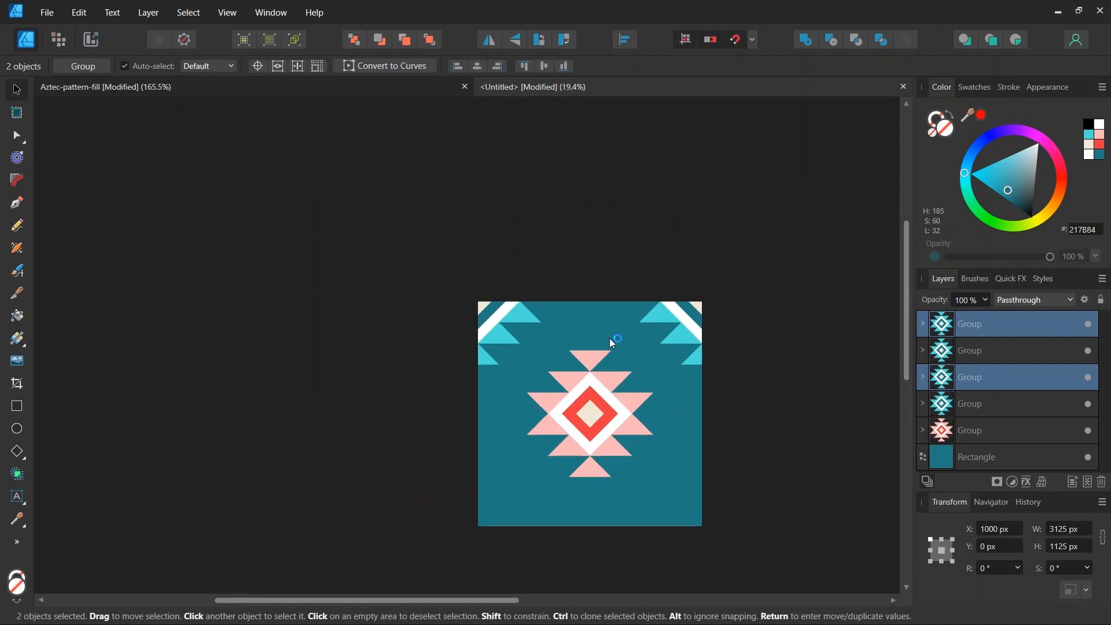
scroll(617, 323, "down", 1)
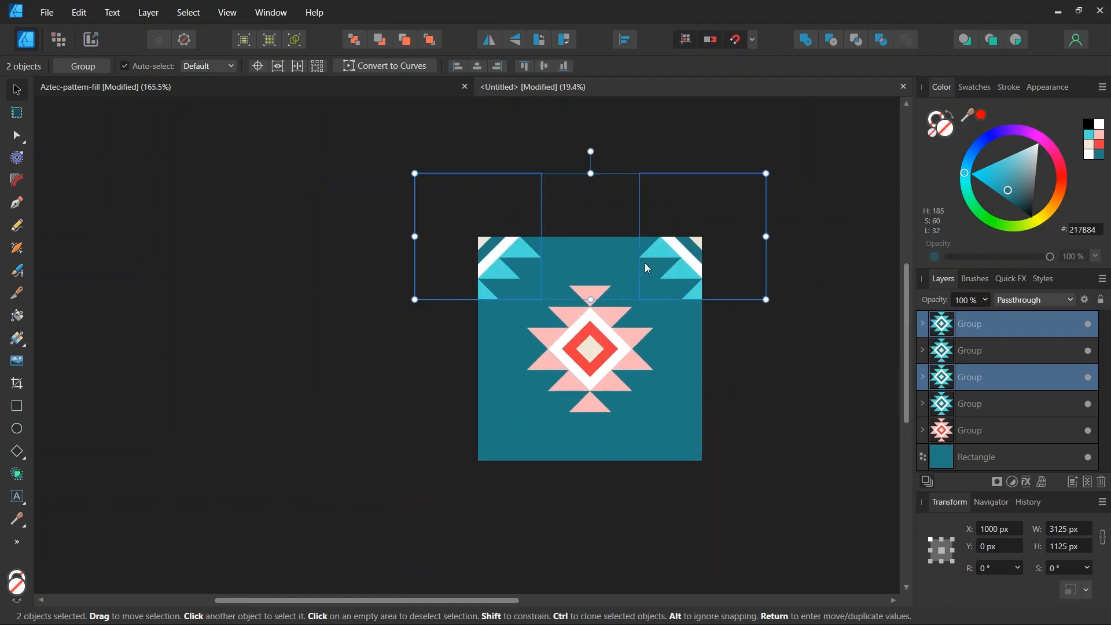
left_click_drag(648, 268, 651, 489)
scroll(673, 457, "up", 2)
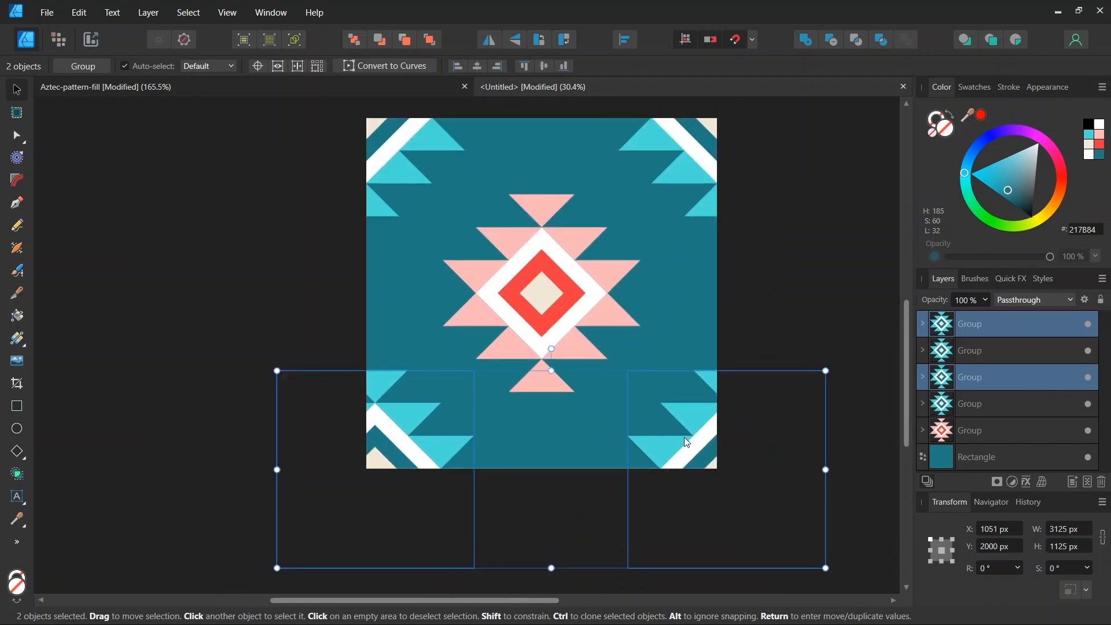
left_click_drag(686, 440, 674, 445)
scroll(636, 444, "up", 2)
scroll(612, 430, "down", 2)
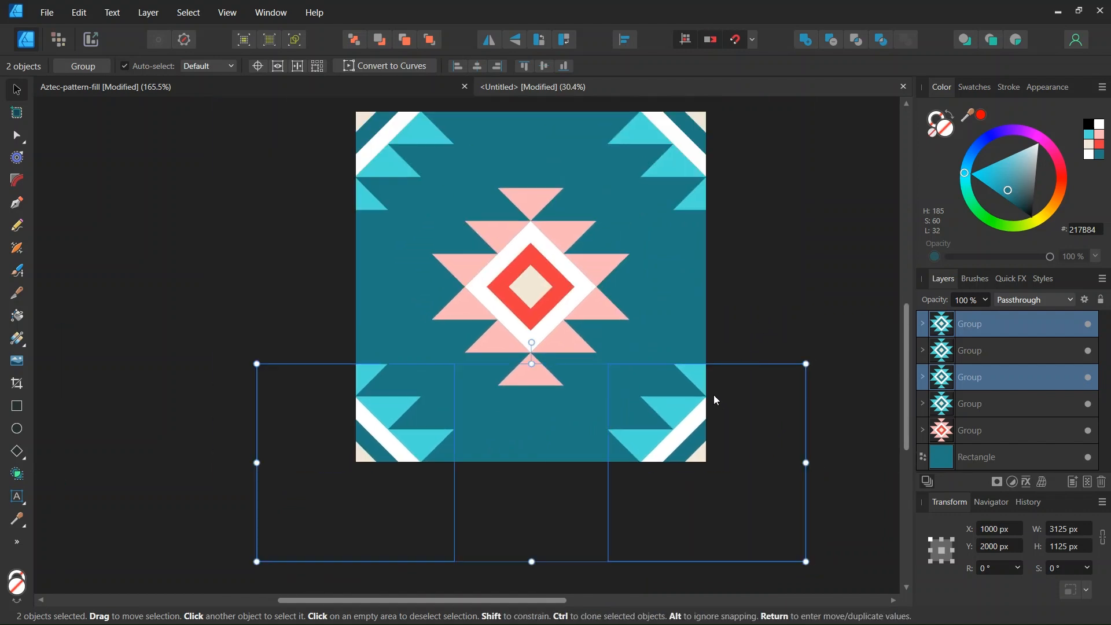
Deselect the corner motifs and set up an export of the whole 2000 × 2000 px tile in PNG format.
left_click_drag(713, 397, 713, 398)
left_click(740, 286)
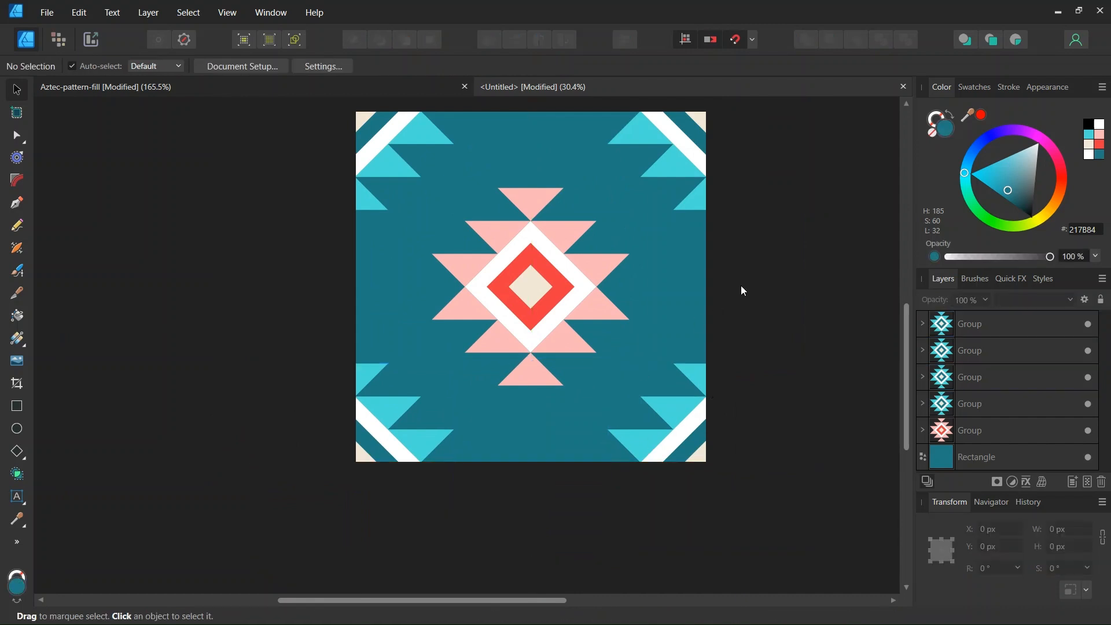
scroll(595, 242, "down", 1)
scroll(648, 401, "up", 1)
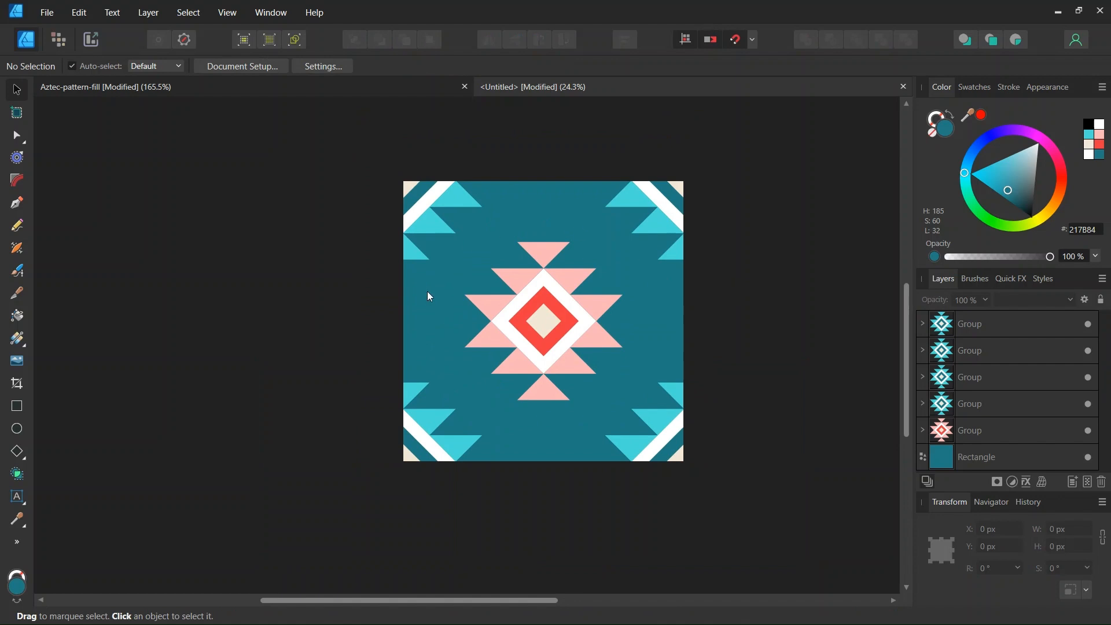
left_click(45, 13)
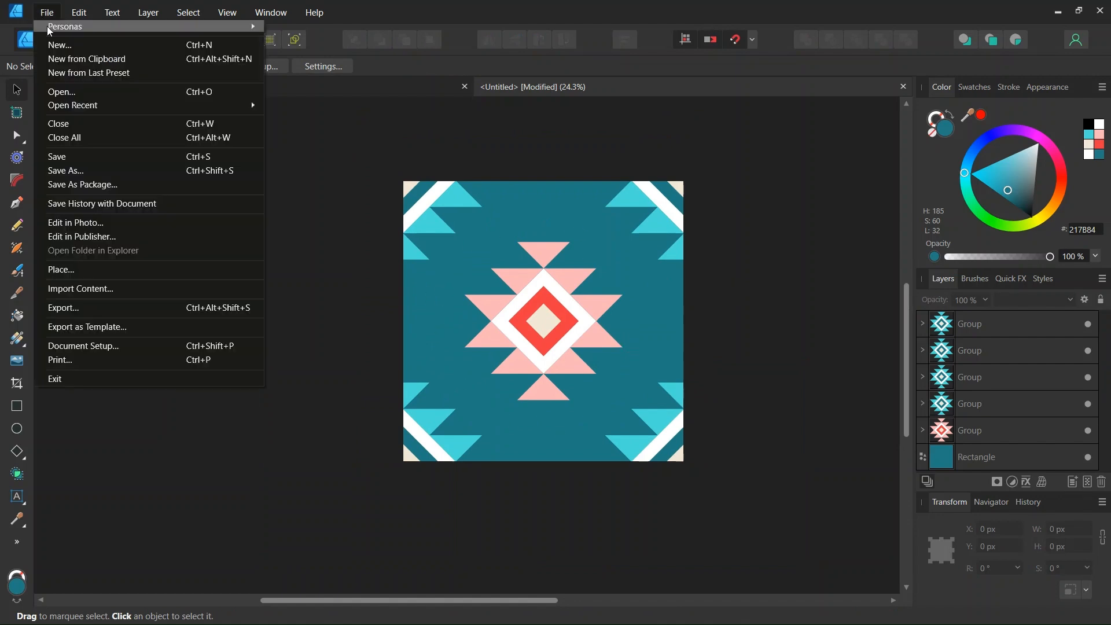
left_click(227, 303)
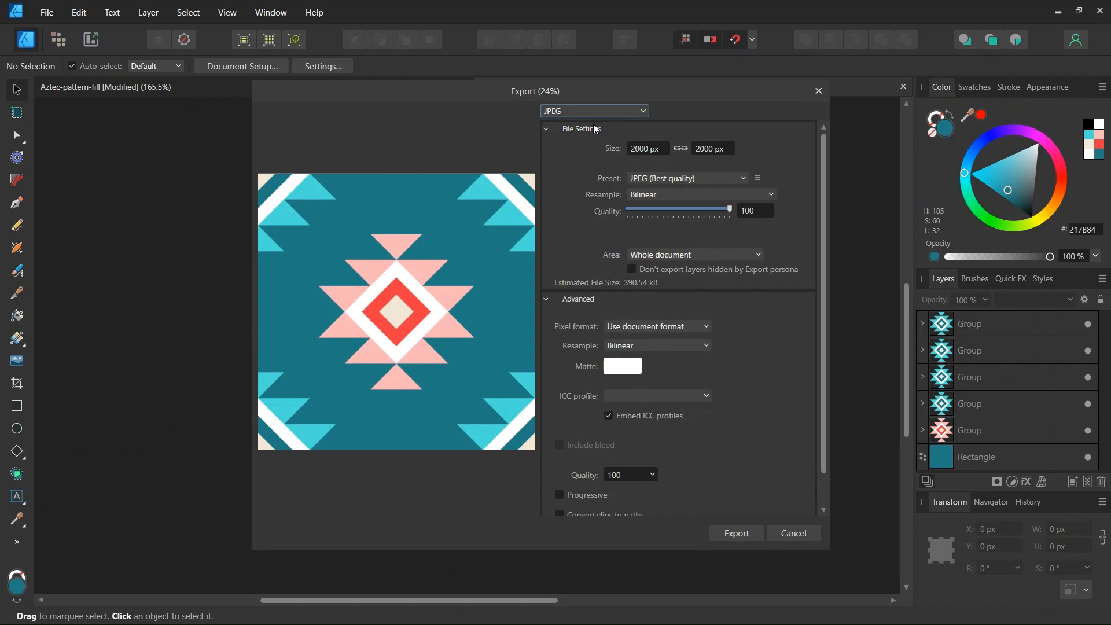
left_click(591, 111)
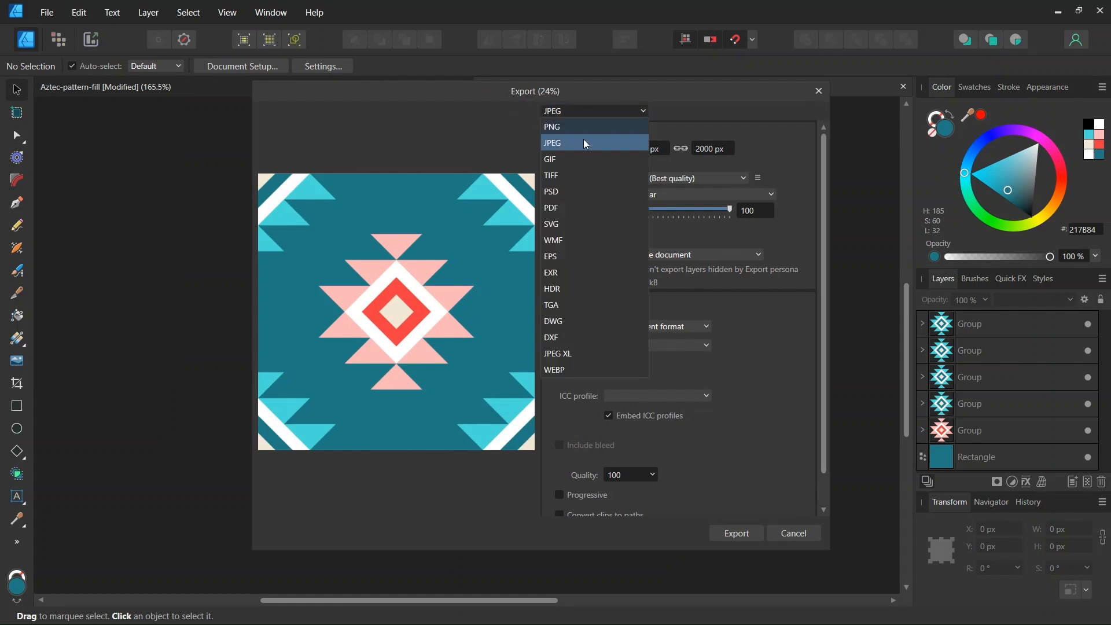
left_click(571, 127)
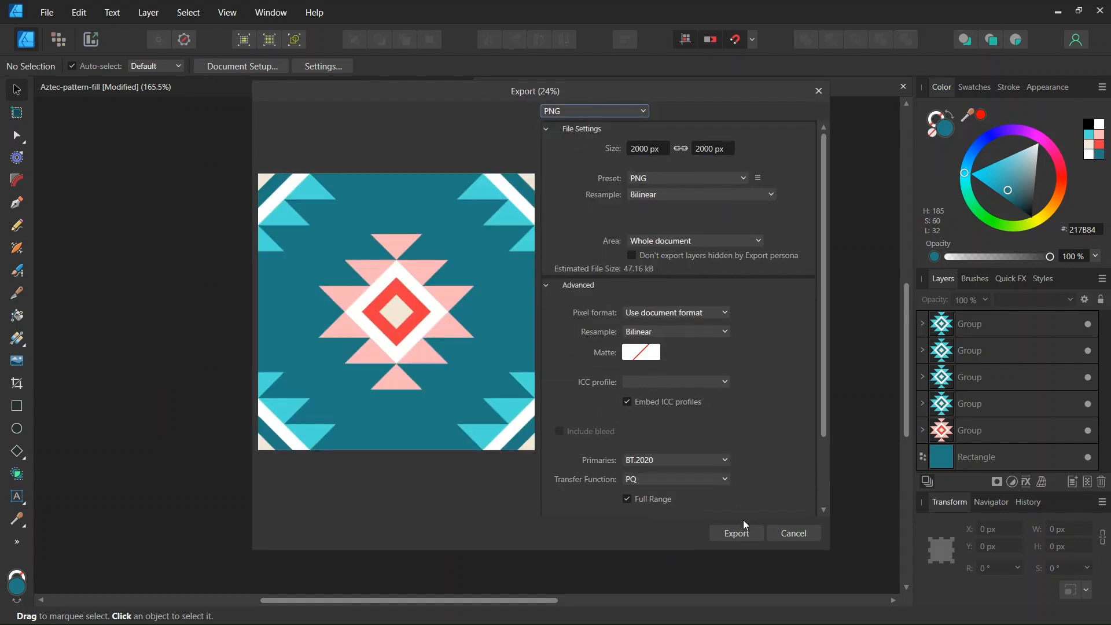
Export the PNG into the Aztec Pattern folder under the file name Tile.
left_click(738, 532)
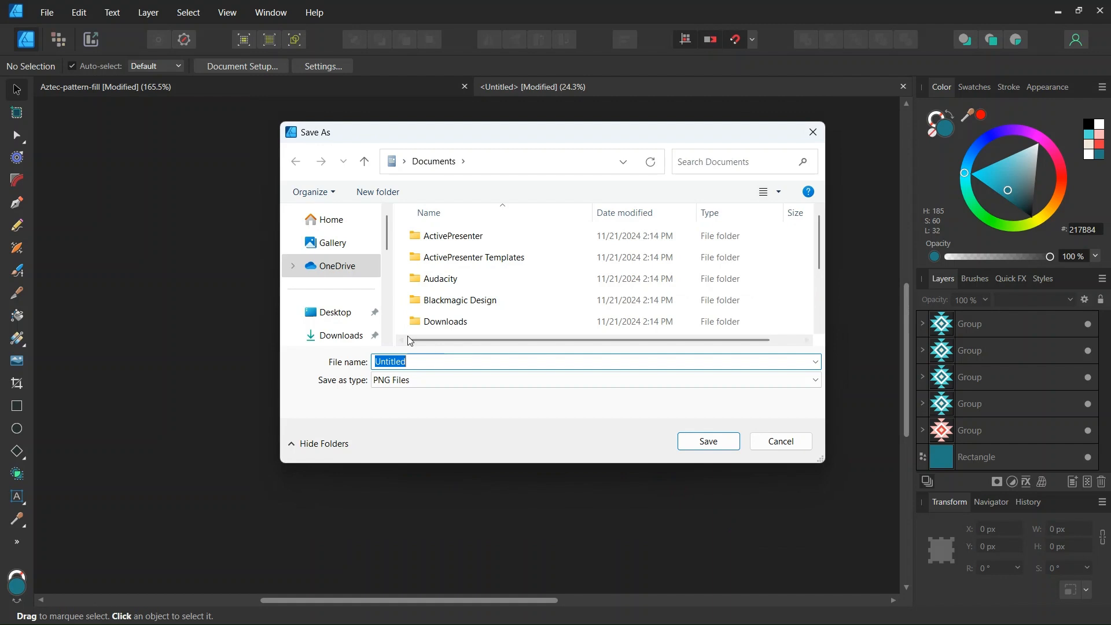
left_click(337, 243)
type("Tile")
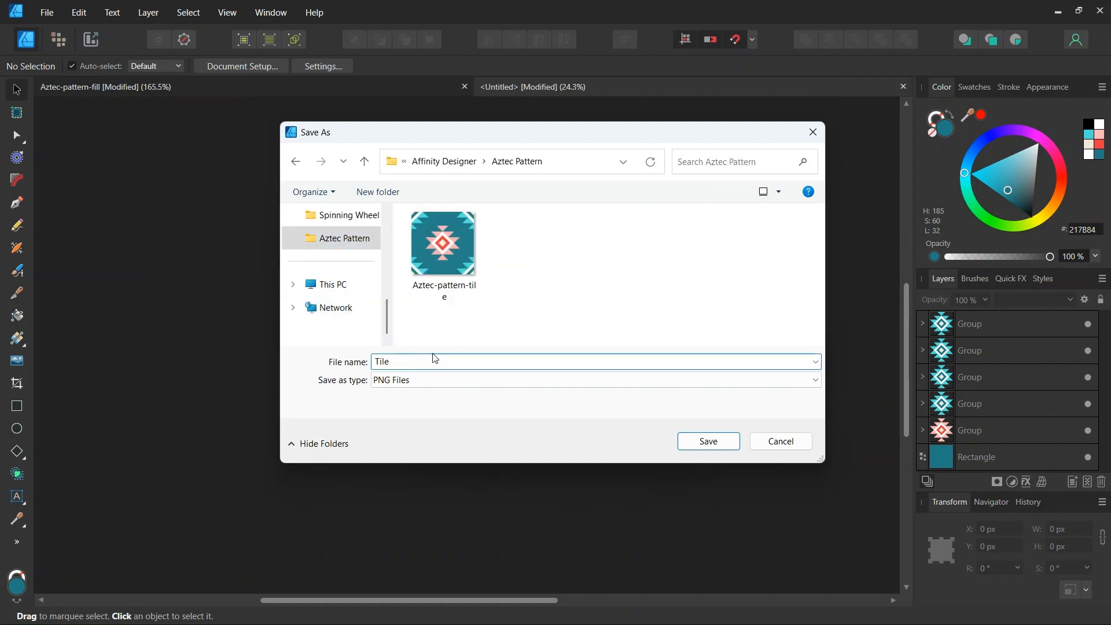
left_click(711, 441)
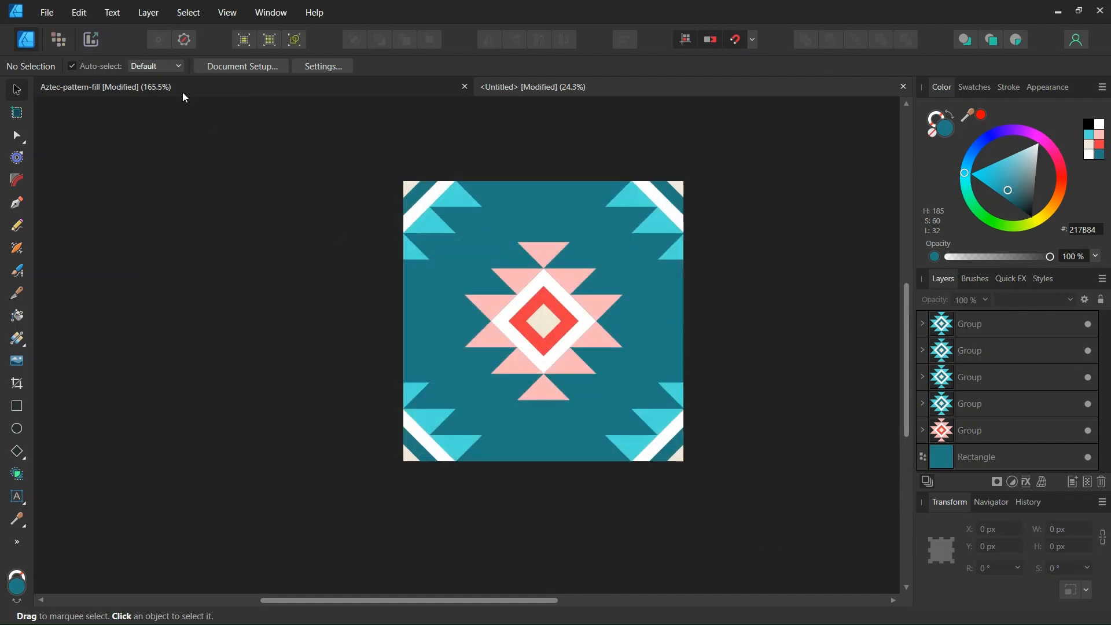
Create a new landscape A5 document, 210 × 148 mm at 300 DPI.
left_click(46, 14)
left_click(62, 42)
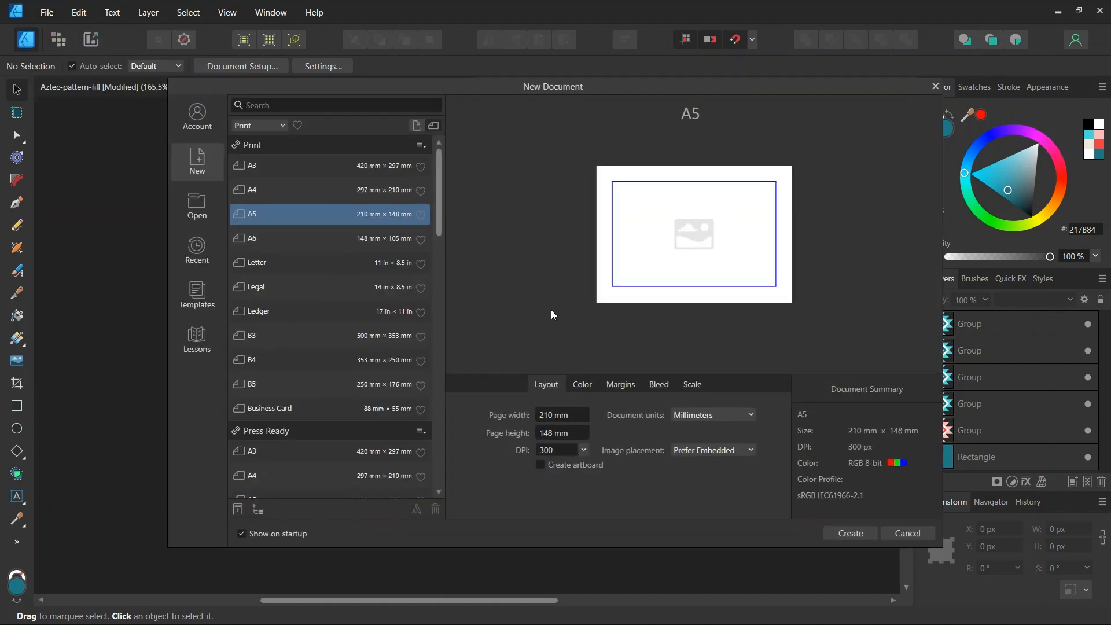
left_click(851, 533)
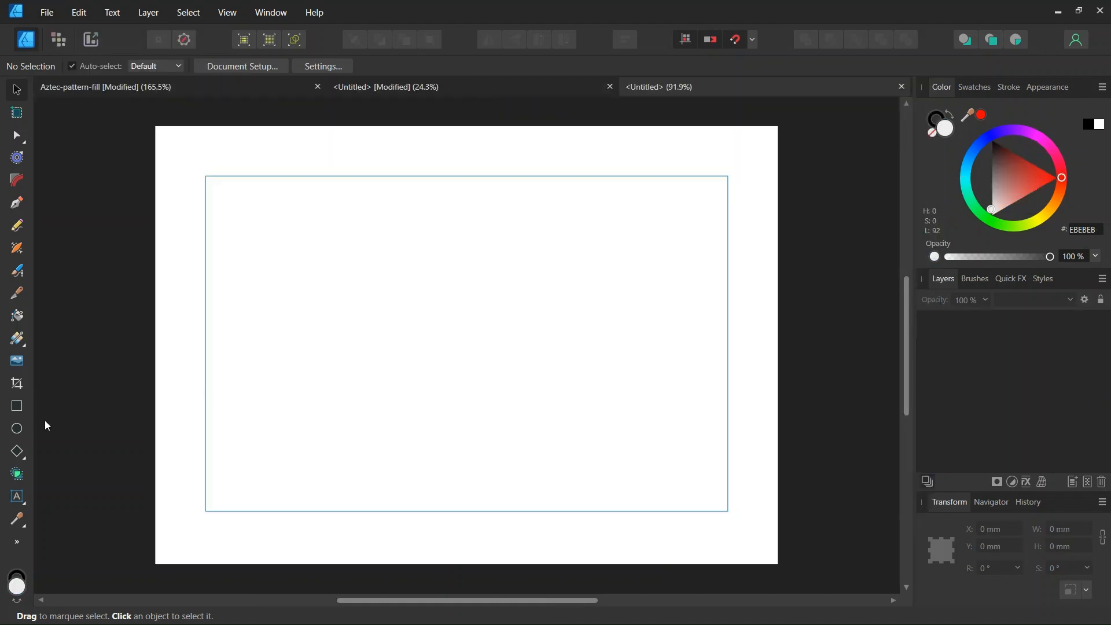
Draw a rectangle without fill or stroke that covers the whole 210 × 148 mm page.
left_click(17, 406)
left_click(91, 66)
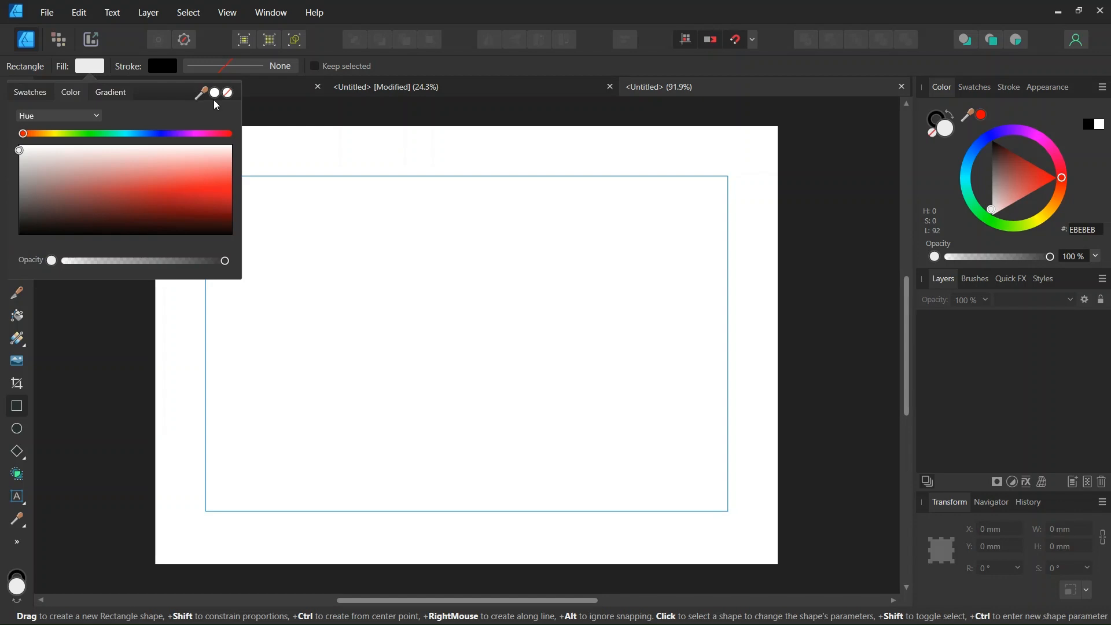
left_click(228, 94)
left_click(265, 93)
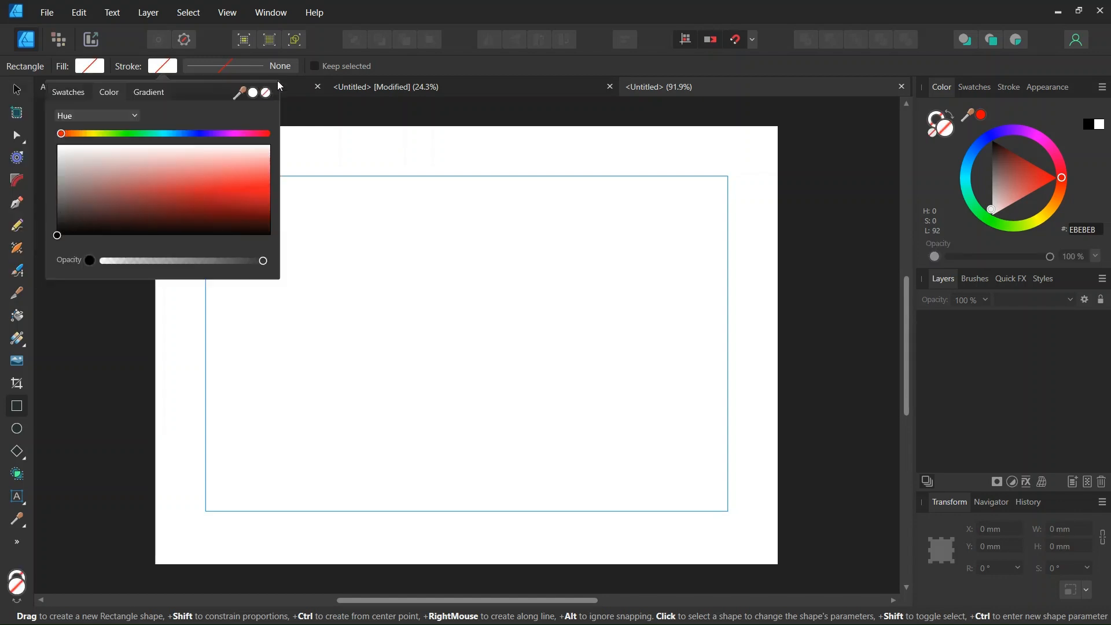
scroll(259, 186, "down", 1)
scroll(232, 166, "down", 1)
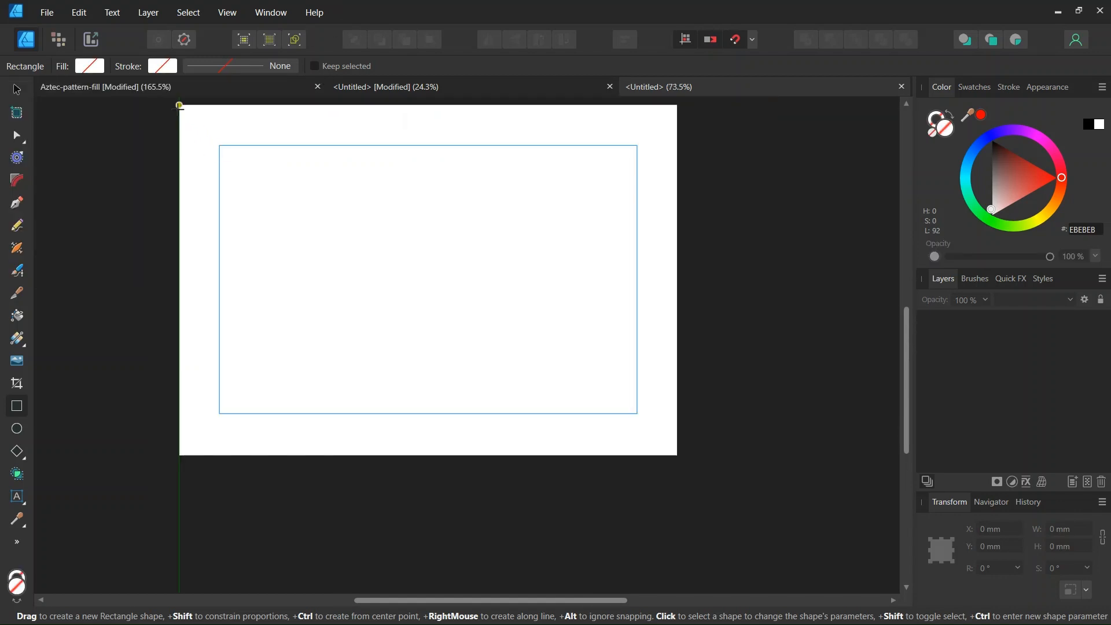
left_click_drag(179, 104, 678, 456)
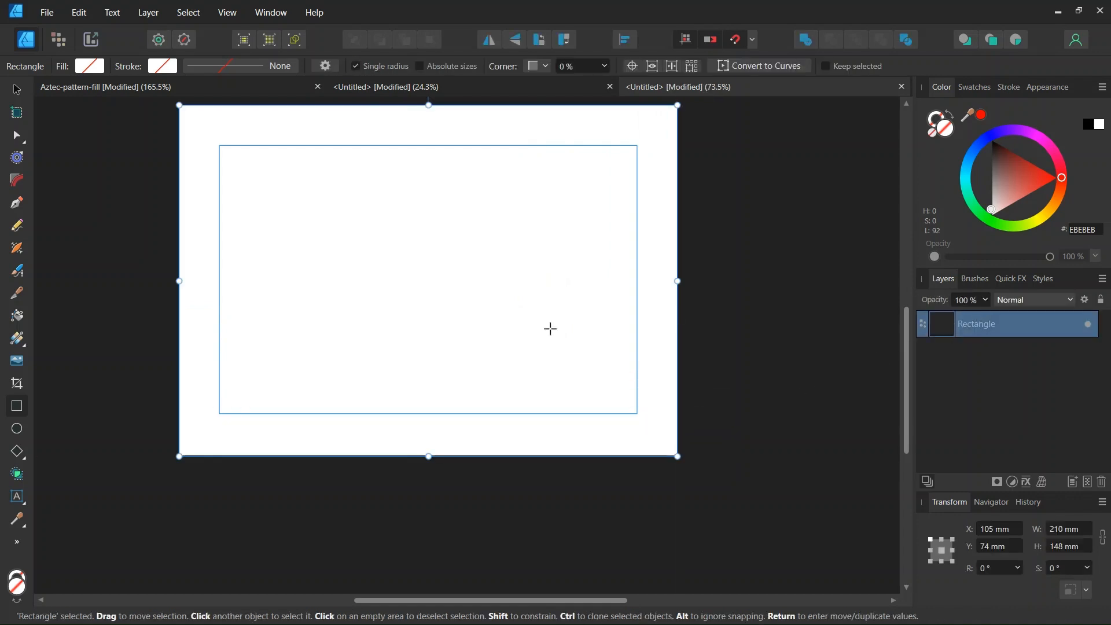
Flood fill the page-sized rectangle with the Tile image as a bitmap fill using Vector Flood Fill.
left_click(17, 316)
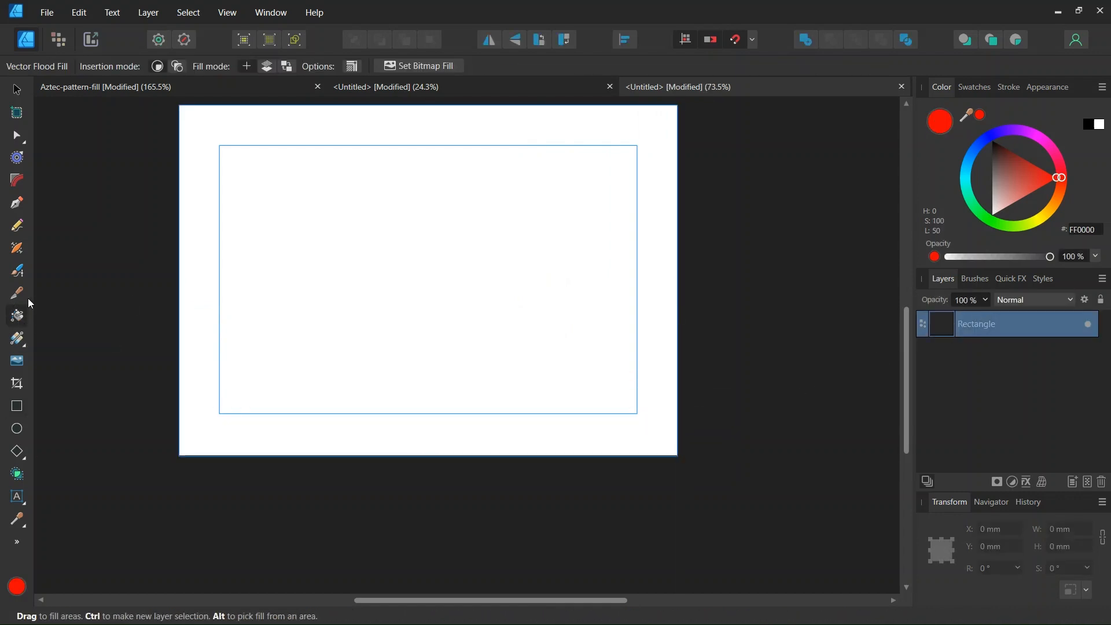
scroll(402, 117, "up", 1)
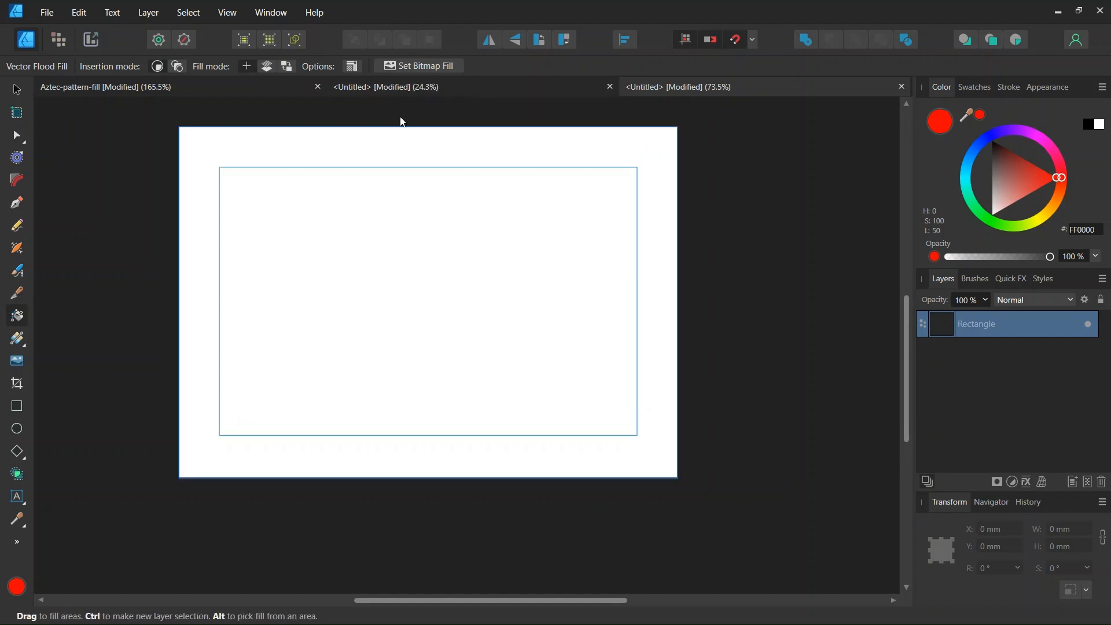
left_click(407, 68)
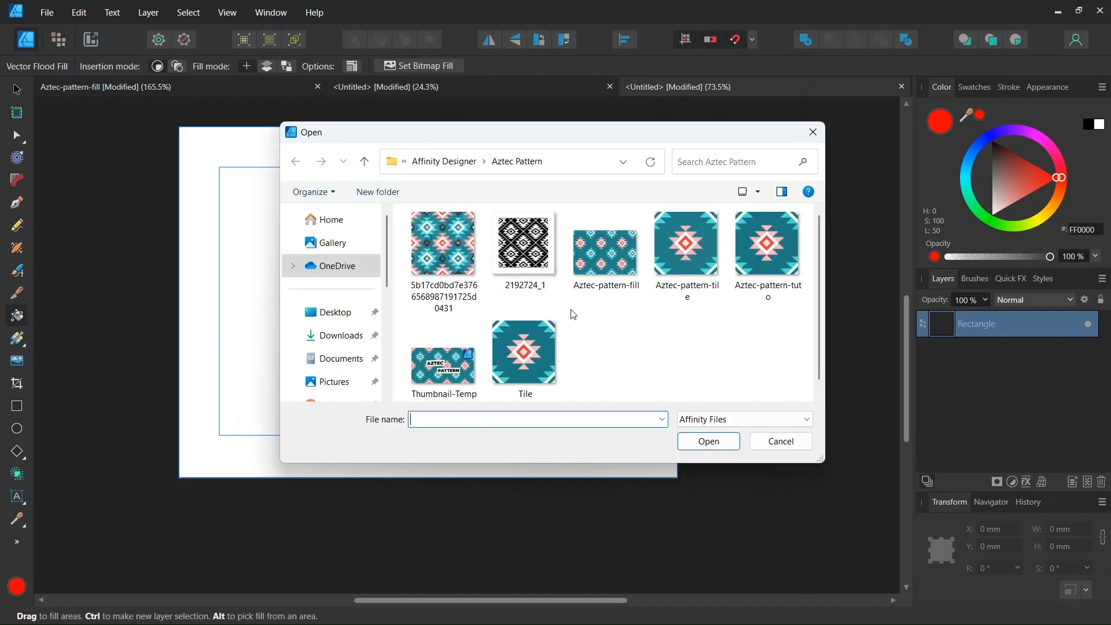
double_click(524, 351)
scroll(361, 341, "up", 2)
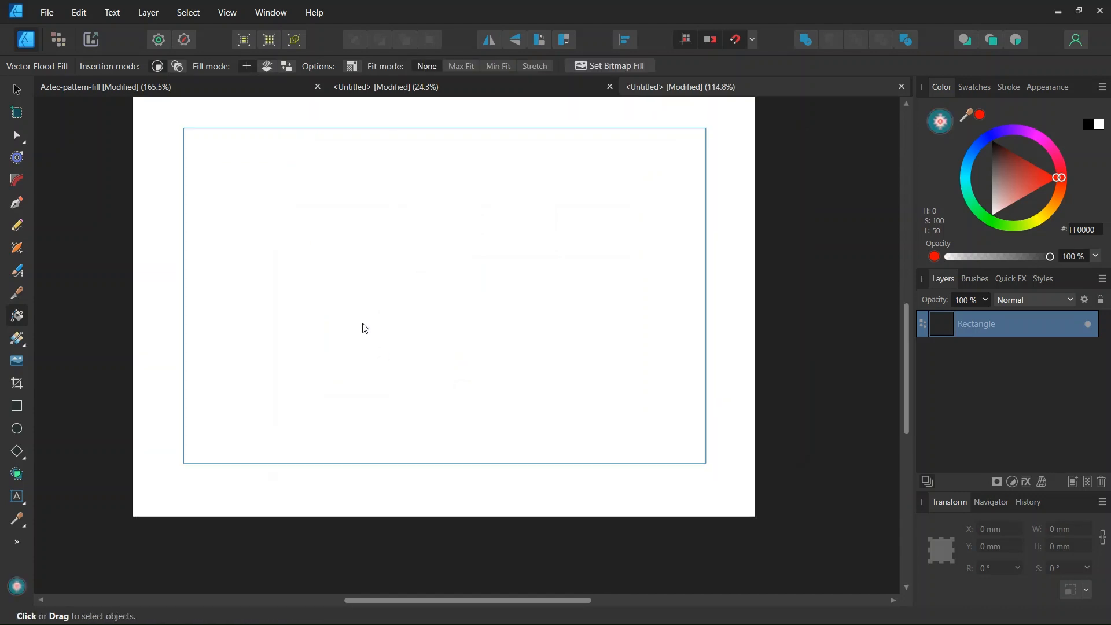
left_click(420, 276)
Scale the bitmap fill down proportionally so the tile repeats between five and six times across the page, and deselect everything.
scroll(420, 276, "down", 2)
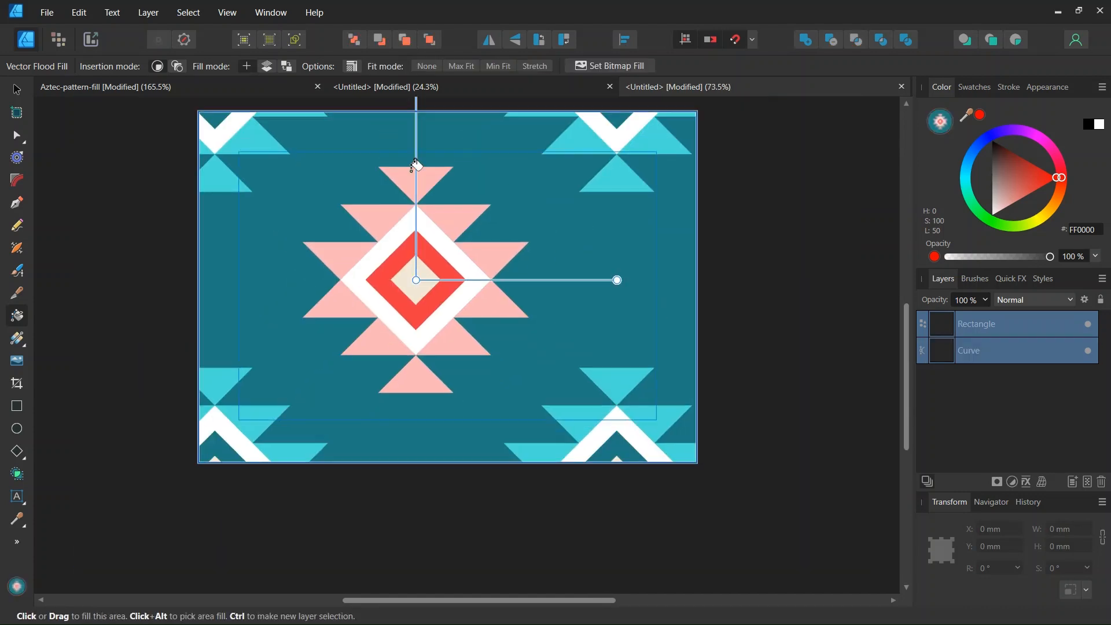
left_click_drag(617, 280, 458, 280)
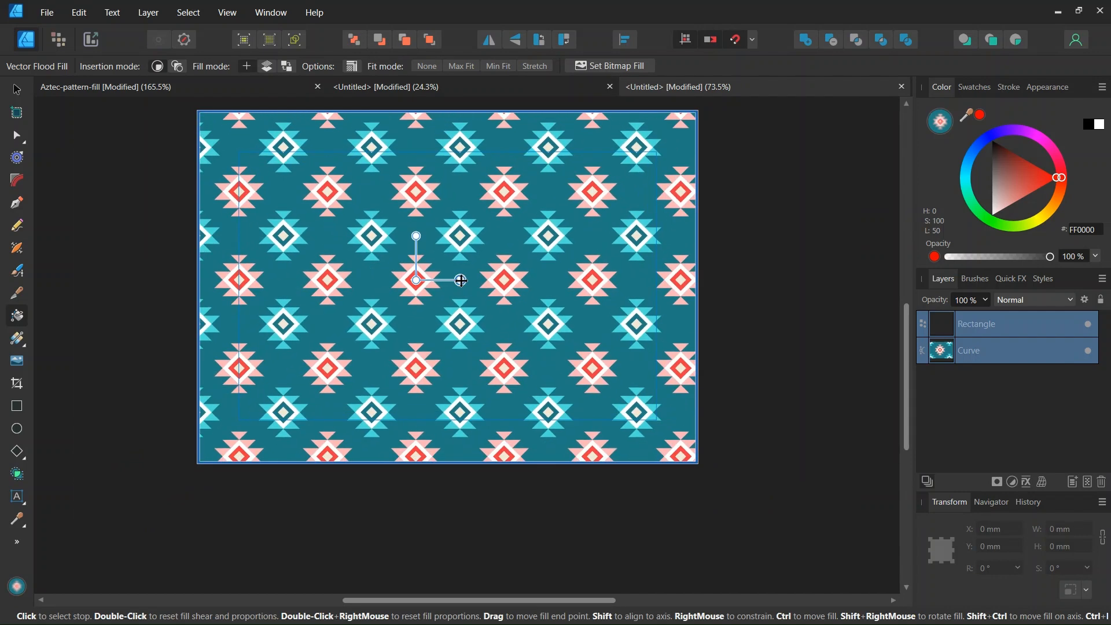
scroll(463, 273, "up", 1)
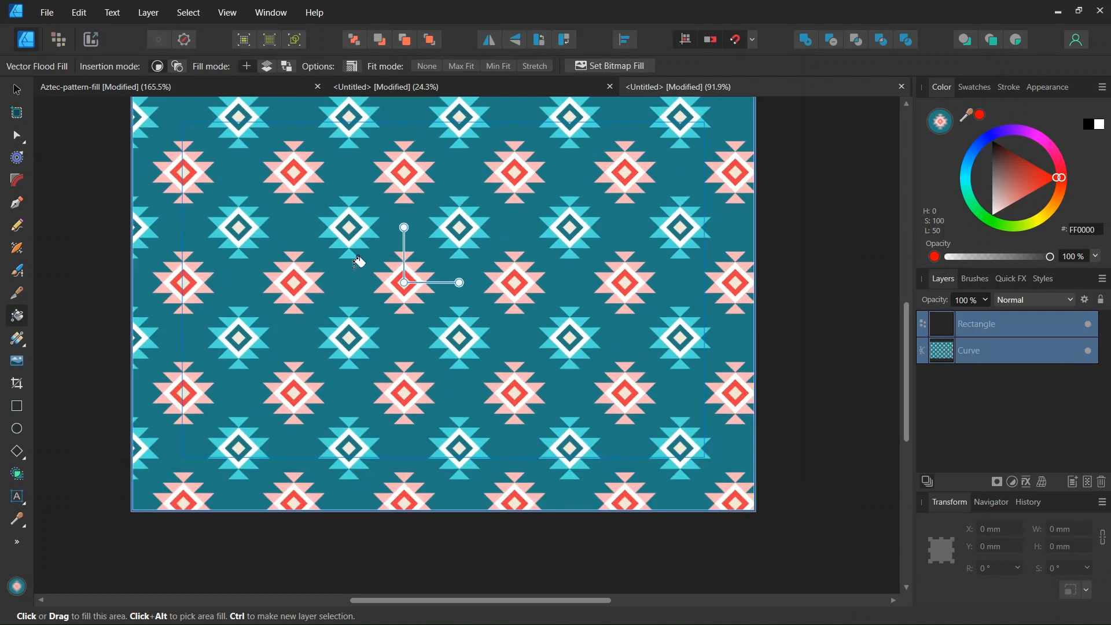
scroll(354, 243, "up", 2)
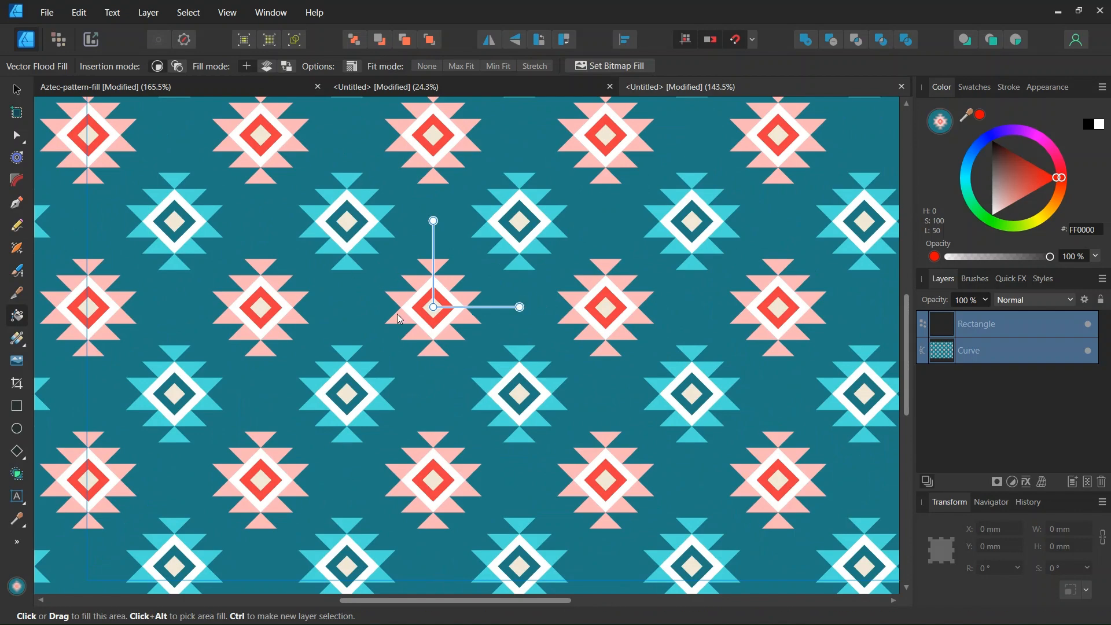
scroll(399, 319, "down", 2)
left_click(17, 90)
left_click(96, 273)
scroll(96, 273, "down", 1)
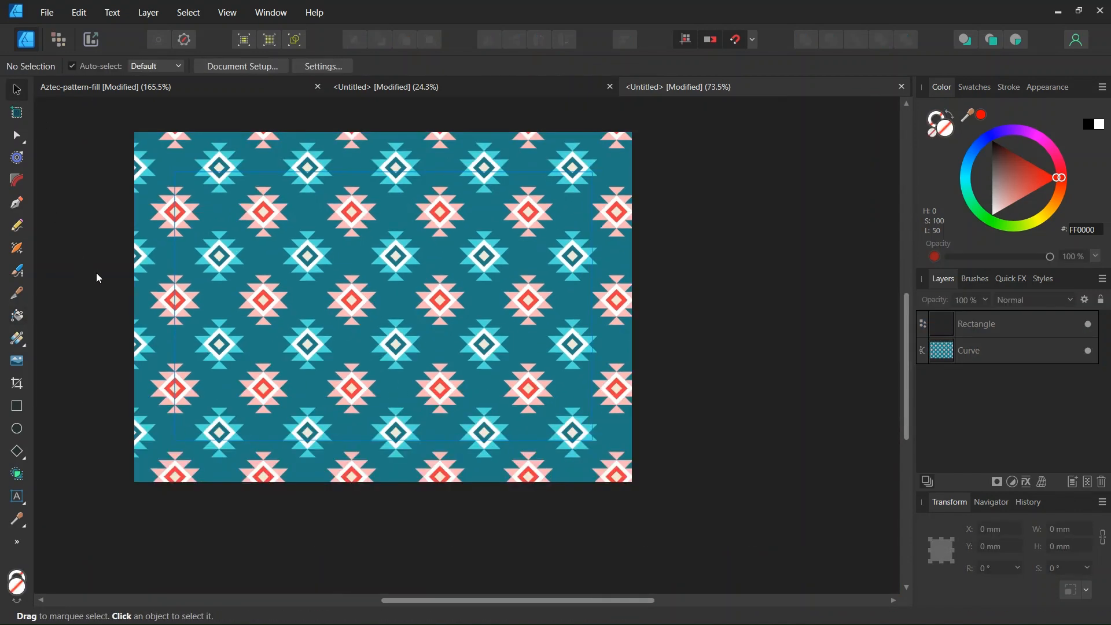
left_click_drag(382, 600, 317, 600)
scroll(498, 346, "up", 1)
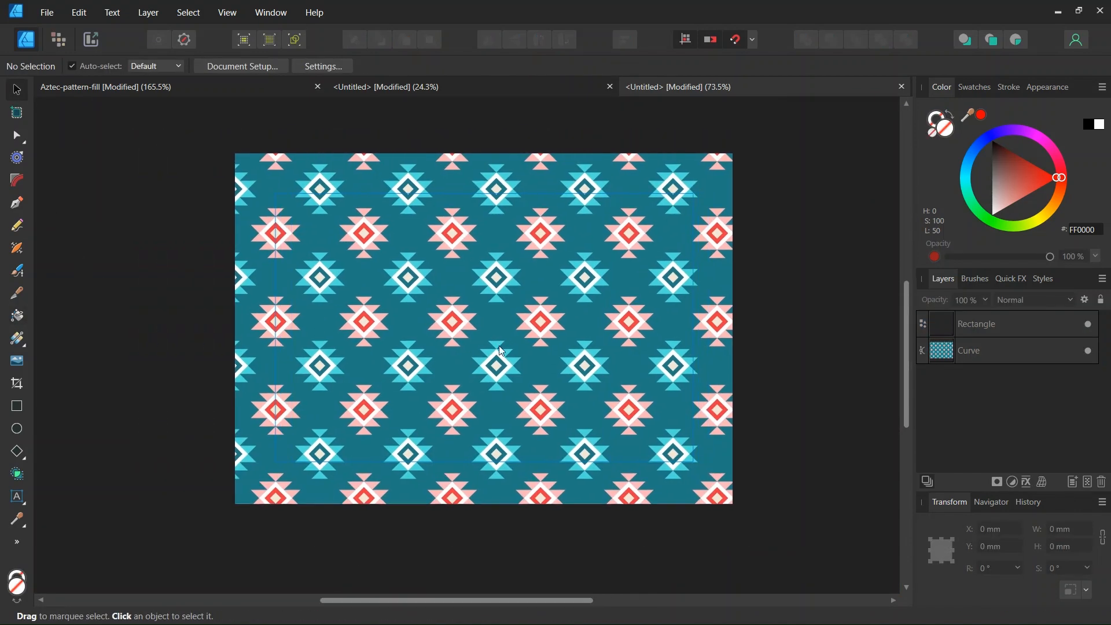
scroll(520, 331, "up", 1)
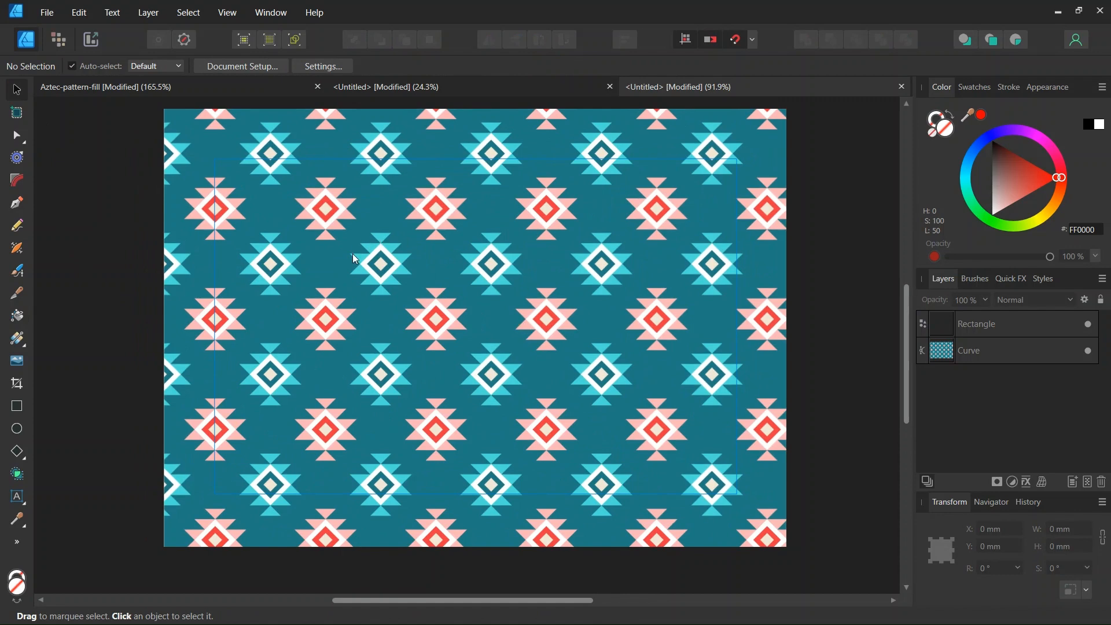